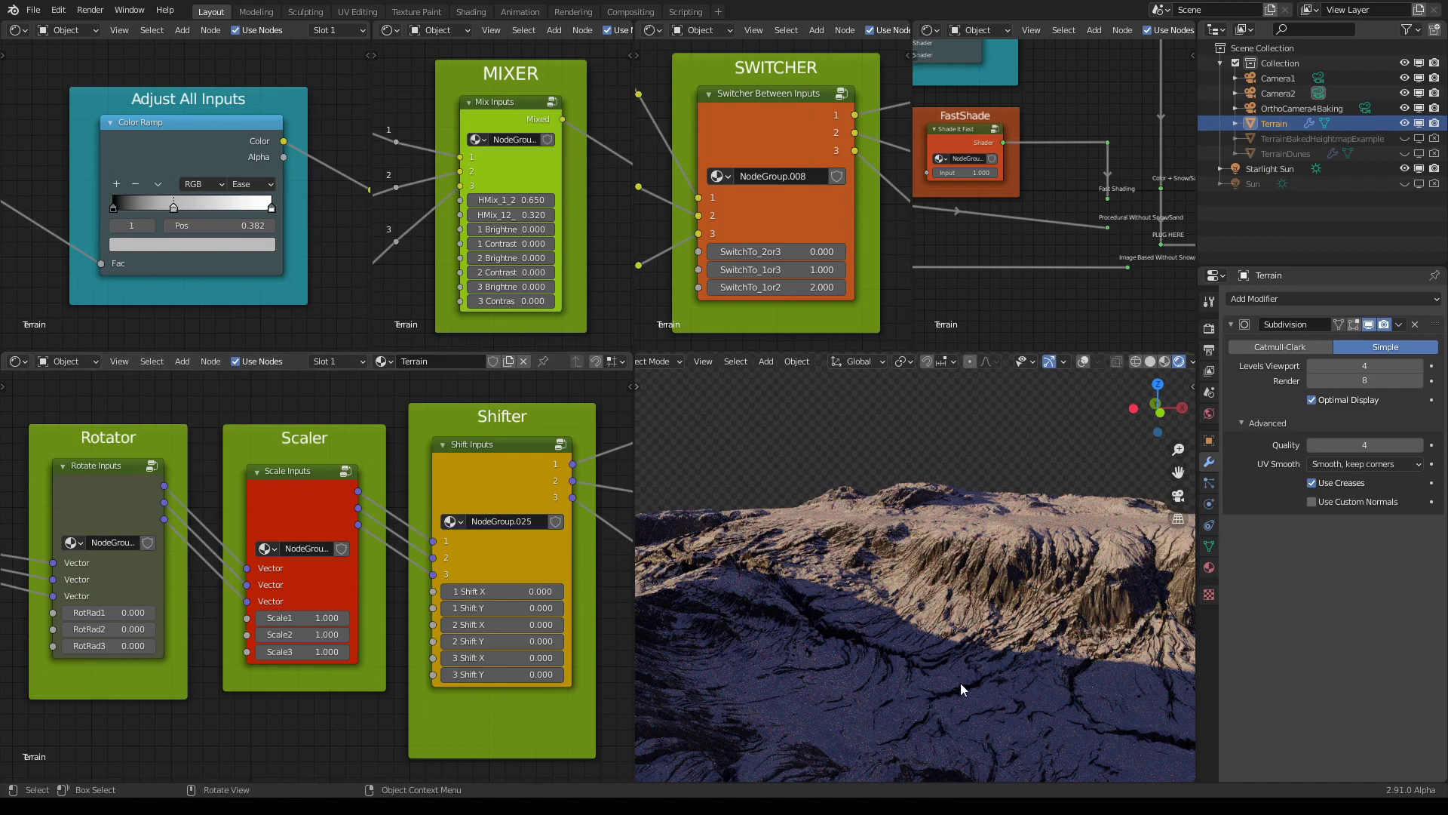
pyautogui.moveTo(926, 552)
pyautogui.mouseDown(button='middle')
pyautogui.moveTo(943, 570)
pyautogui.moveTo(945, 558)
pyautogui.mouseUp(button='middle')
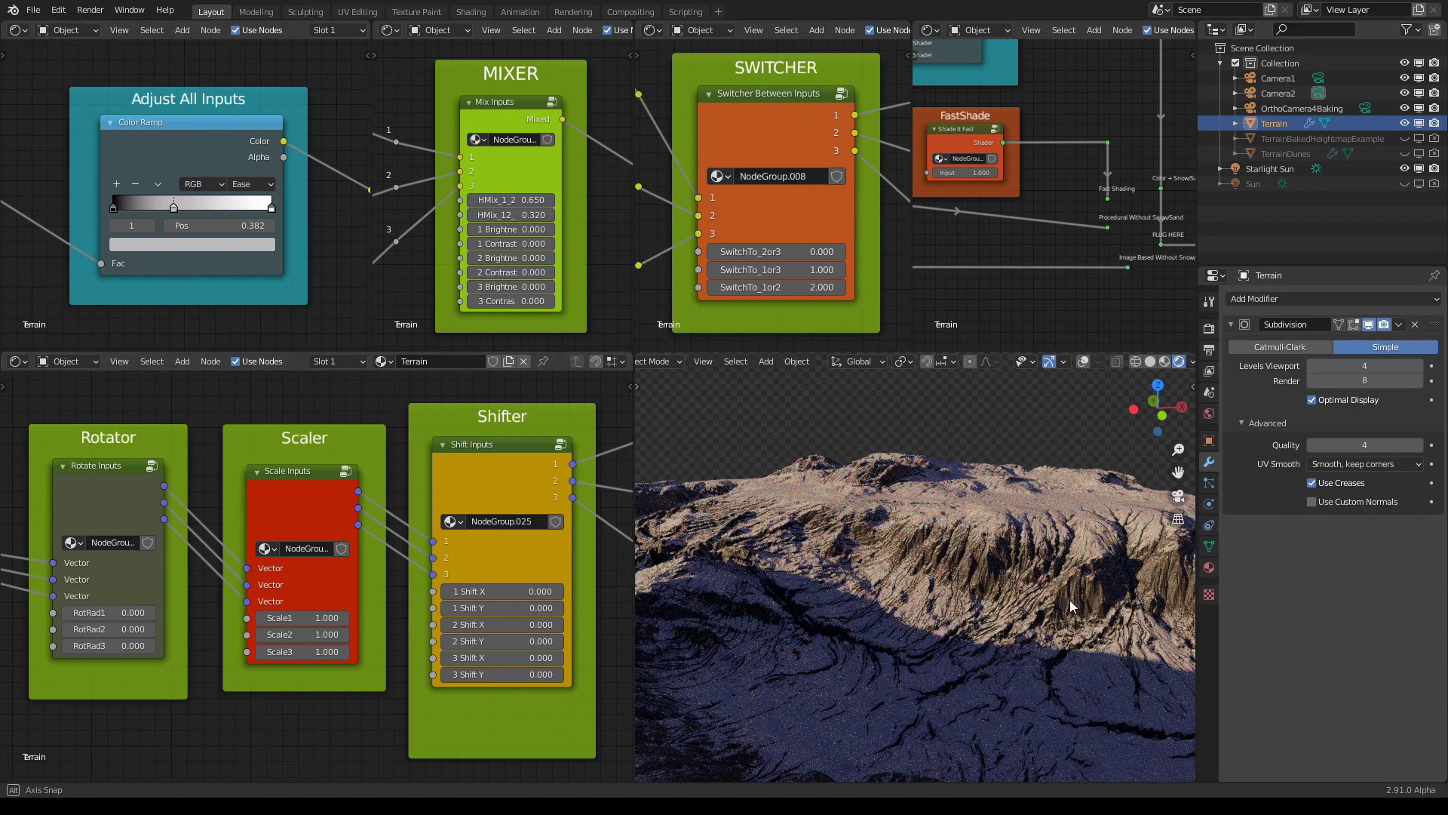
pyautogui.moveTo(1070, 601); pyautogui.dragTo(1069, 597, button='middle')
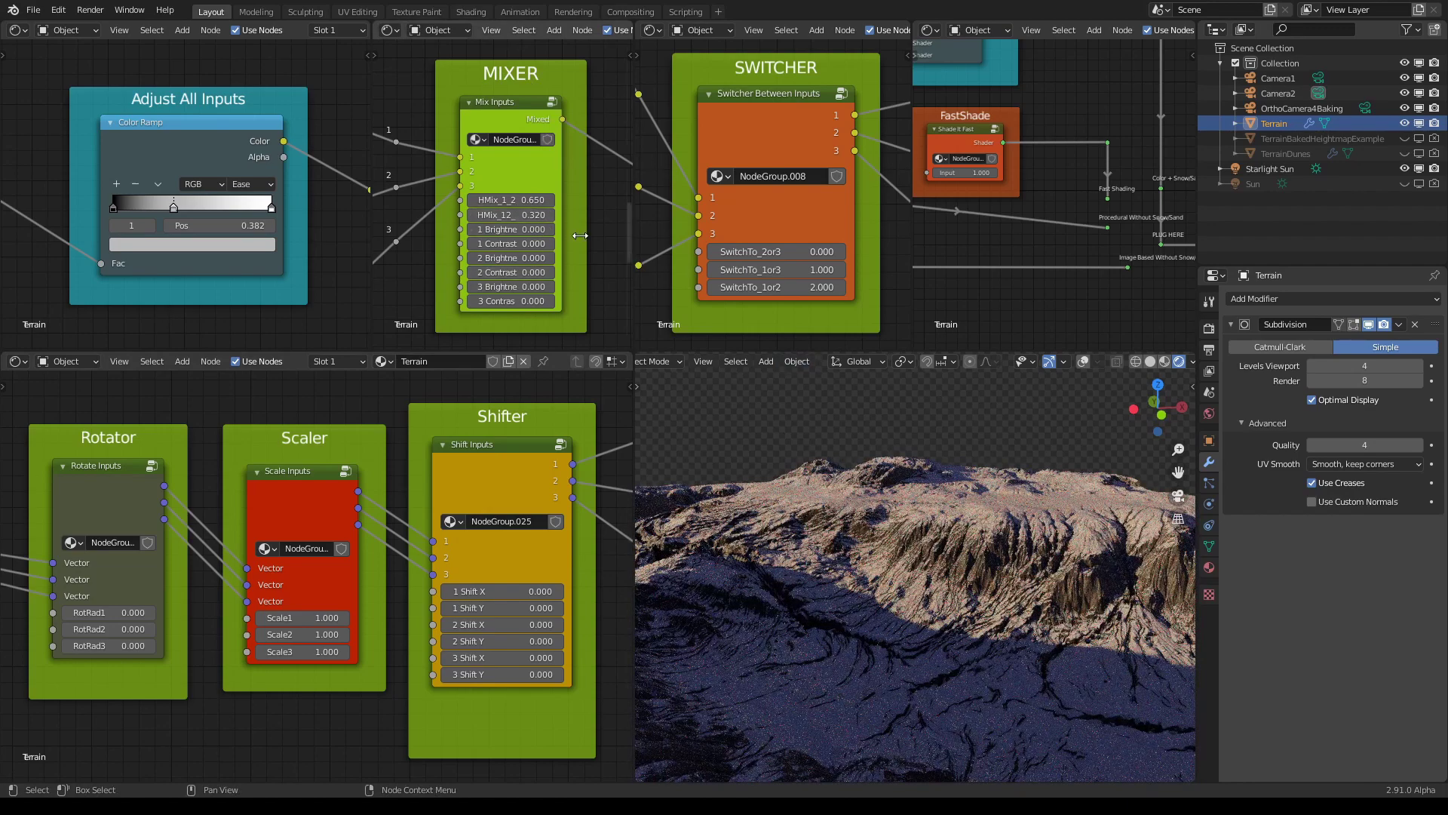
pyautogui.moveTo(865, 498); pyautogui.dragTo(861, 499, button='middle')
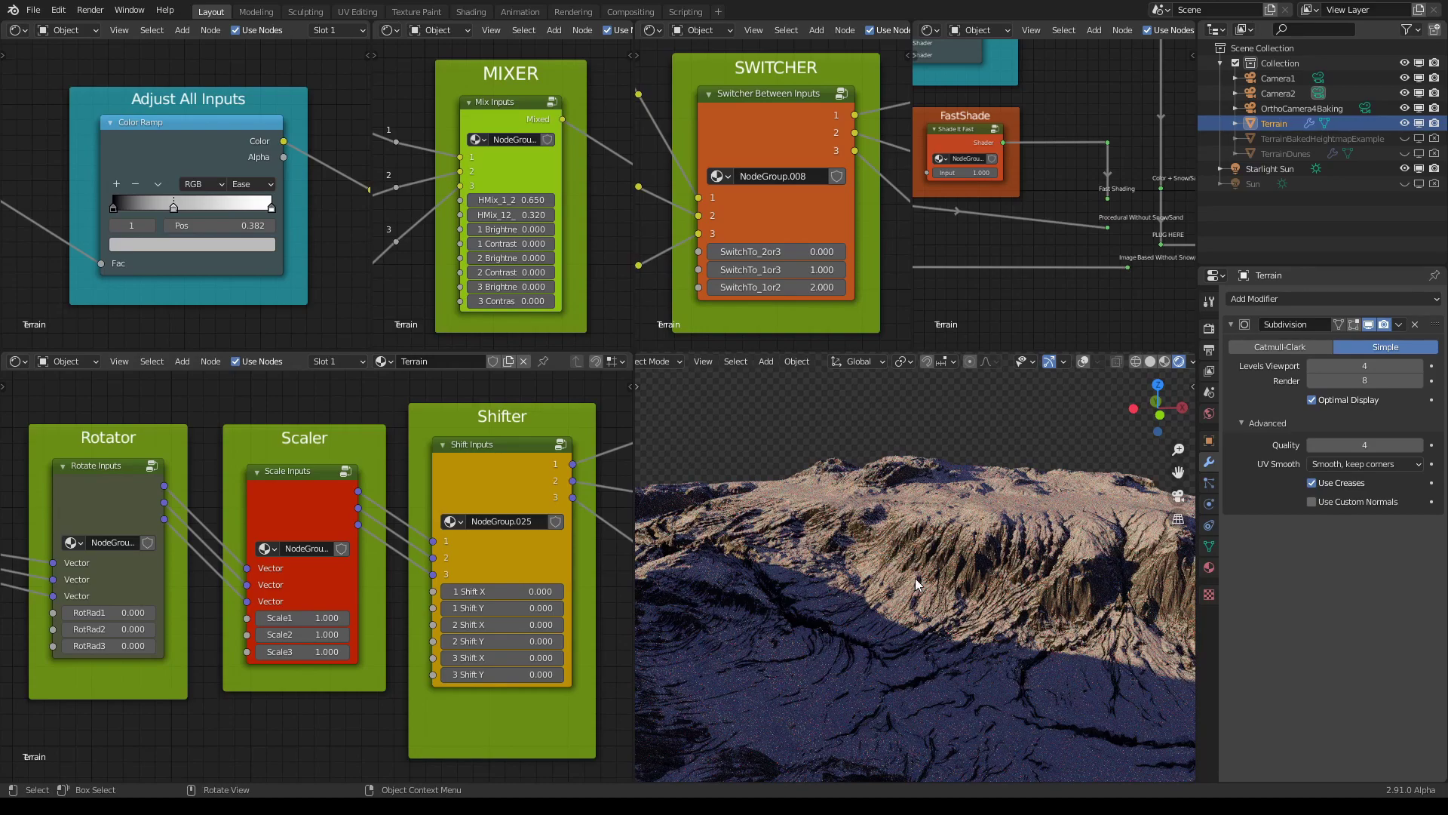
pyautogui.moveTo(916, 580); pyautogui.dragTo(918, 574, button='middle')
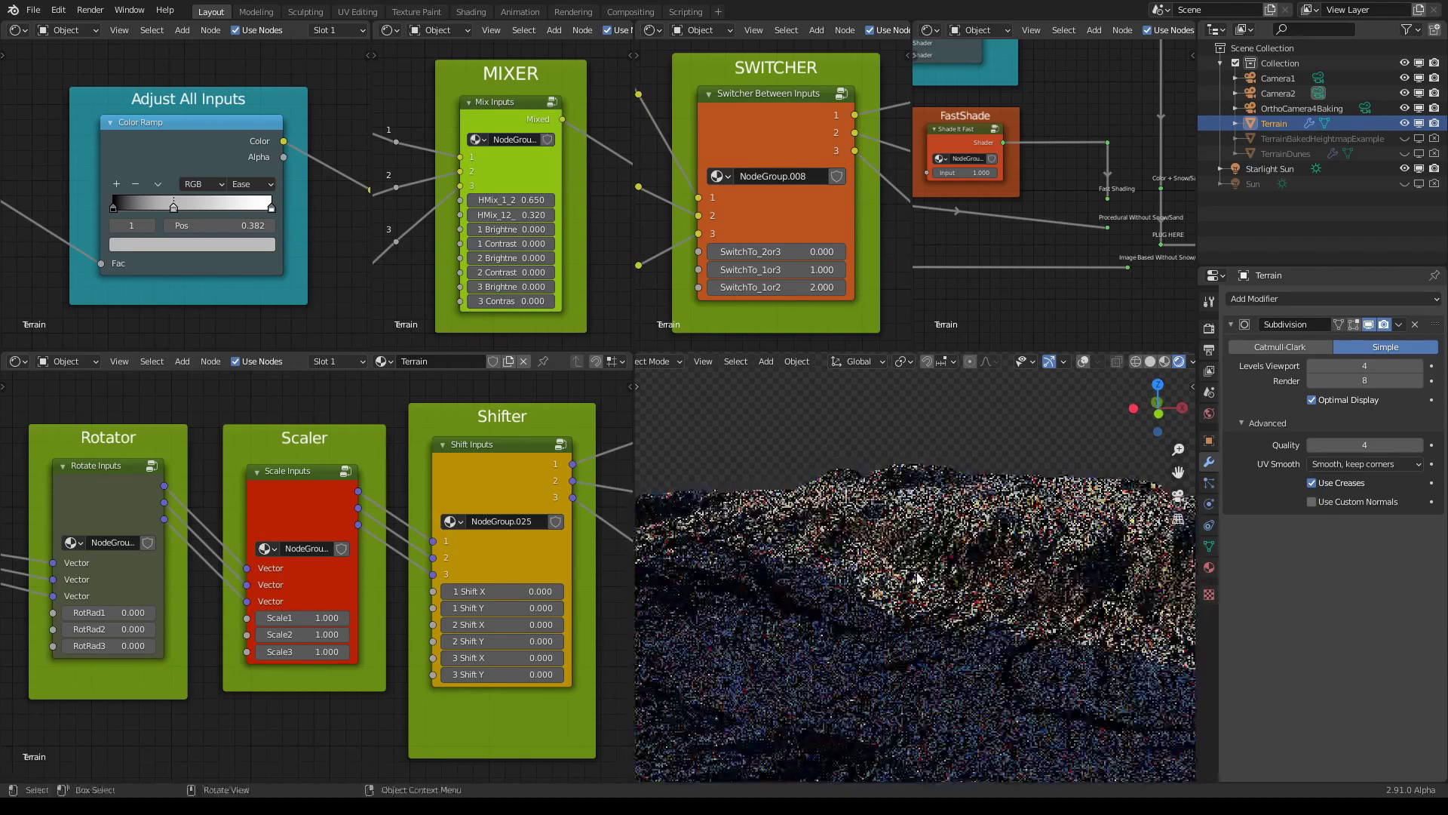
pyautogui.moveTo(926, 498); pyautogui.dragTo(977, 585, button='middle')
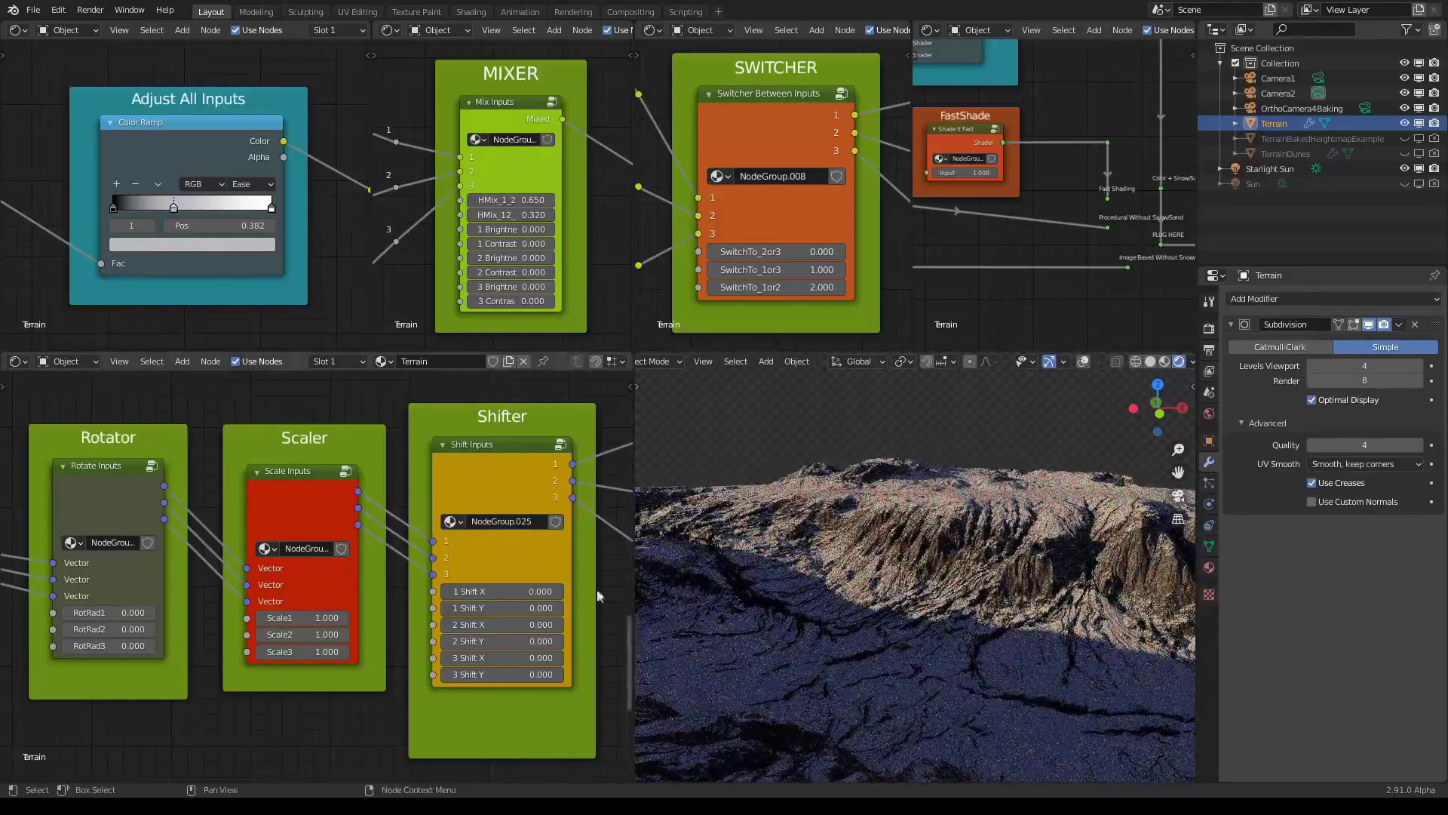
pyautogui.moveTo(906, 543); pyautogui.dragTo(916, 536, button='middle')
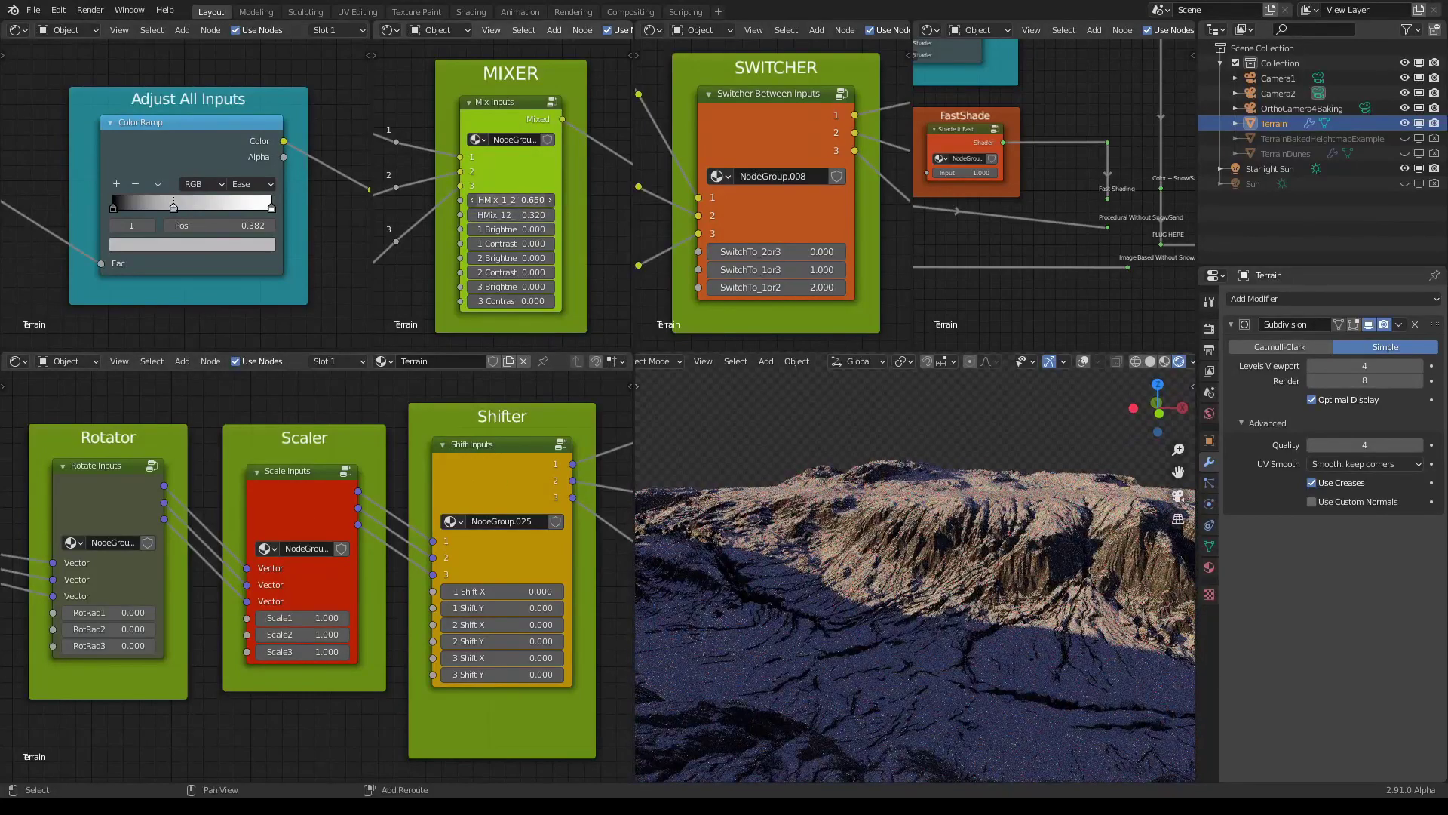
# - Set the Mixer node group's HMix_1_2 value to 0.120 and inspect the reshaped terrain from another angle
pyautogui.moveTo(512, 200); pyautogui.dragTo(431, 200)
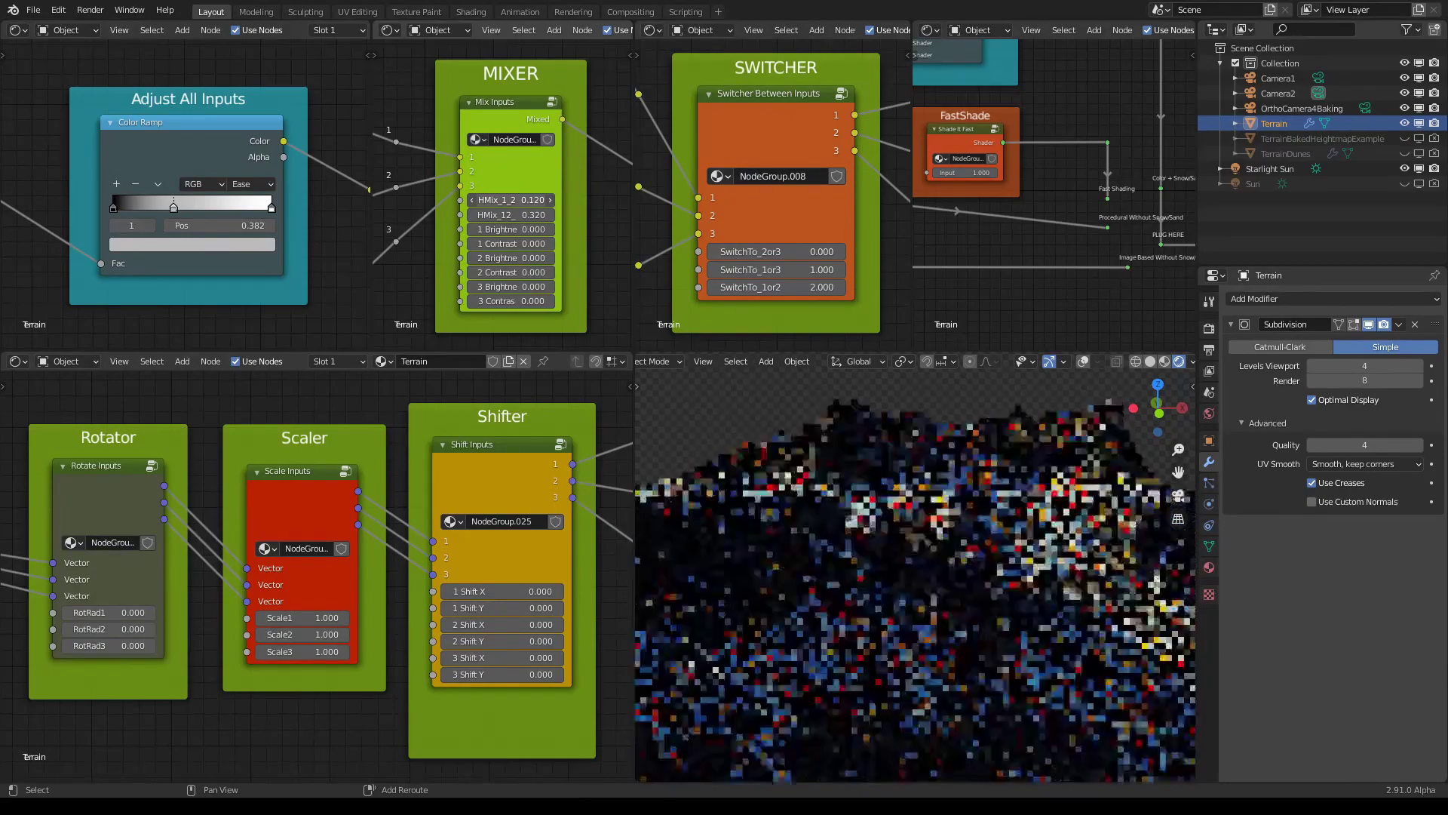
pyautogui.moveTo(1021, 485)
pyautogui.mouseDown(button='middle')
pyautogui.moveTo(1039, 482)
pyautogui.moveTo(1004, 478)
pyautogui.mouseUp(button='middle')
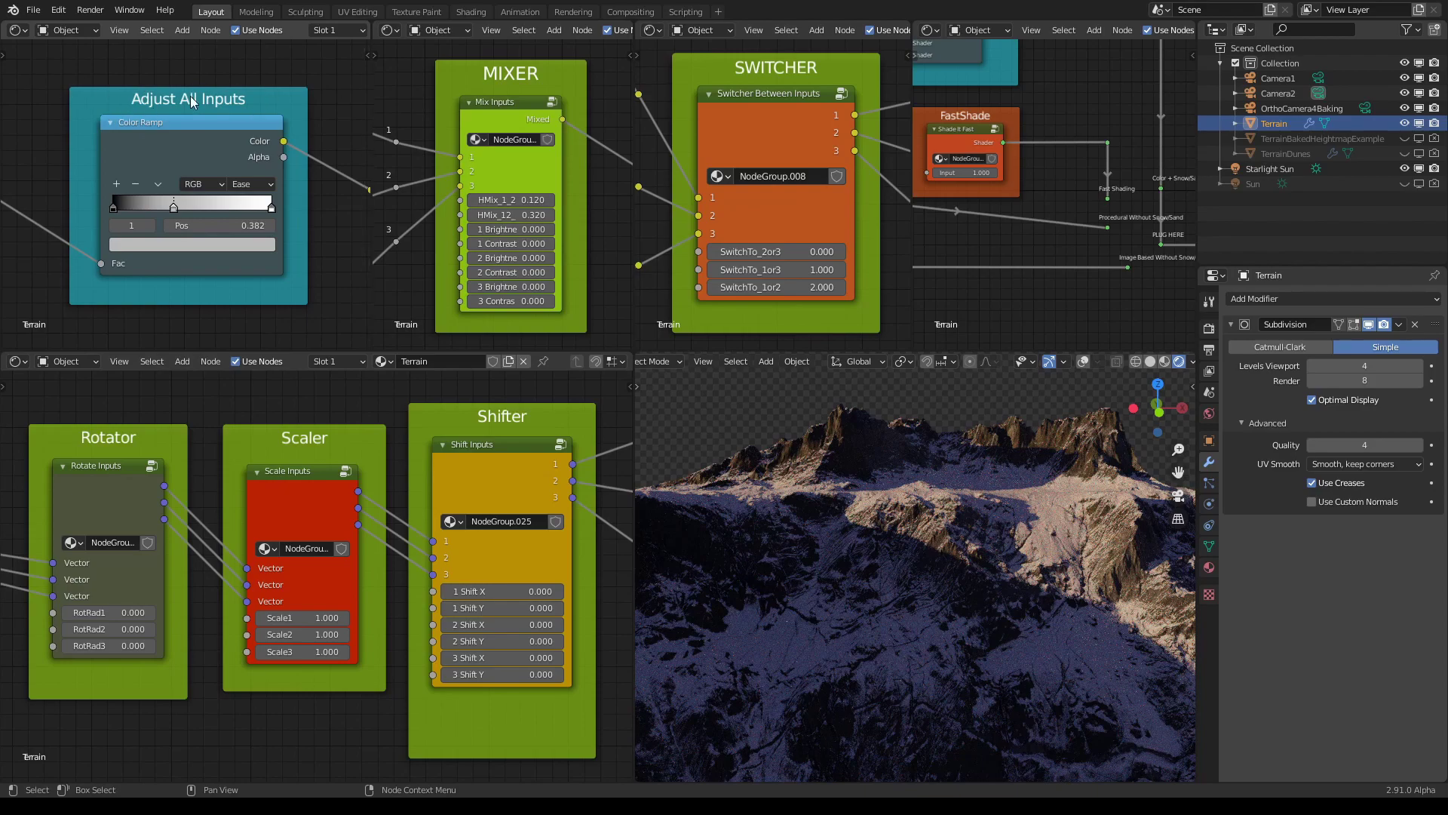
pyautogui.scroll(-2, 856, 495)
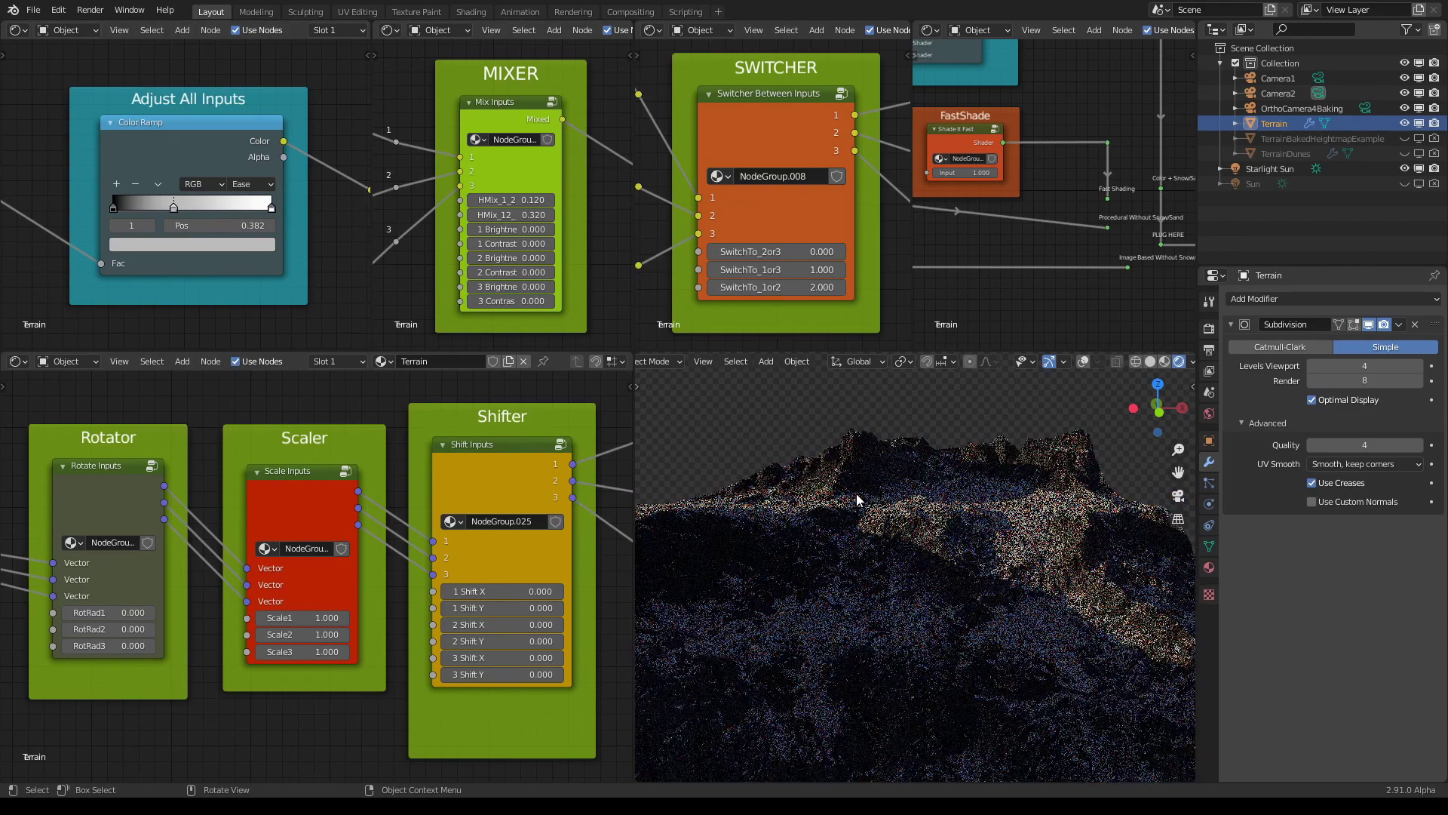
pyautogui.moveTo(856, 497); pyautogui.dragTo(980, 554, button='middle')
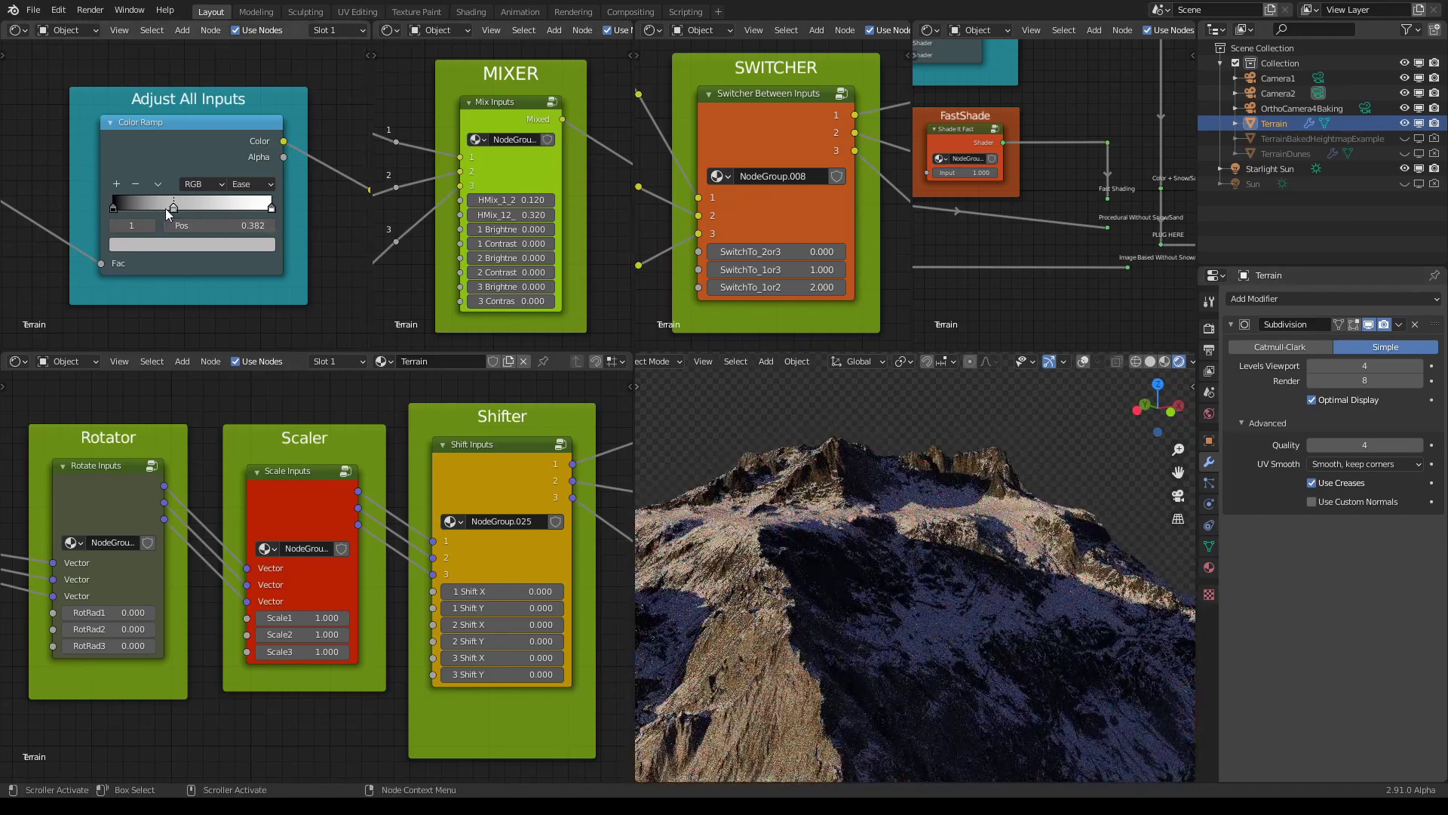
# - Move the middle stop of the Adjust All Inputs color ramp to position 0.755 and inspect the terrain
pyautogui.moveTo(174, 208); pyautogui.dragTo(237, 212)
pyautogui.moveTo(1146, 669); pyautogui.dragTo(1143, 612, button='middle')
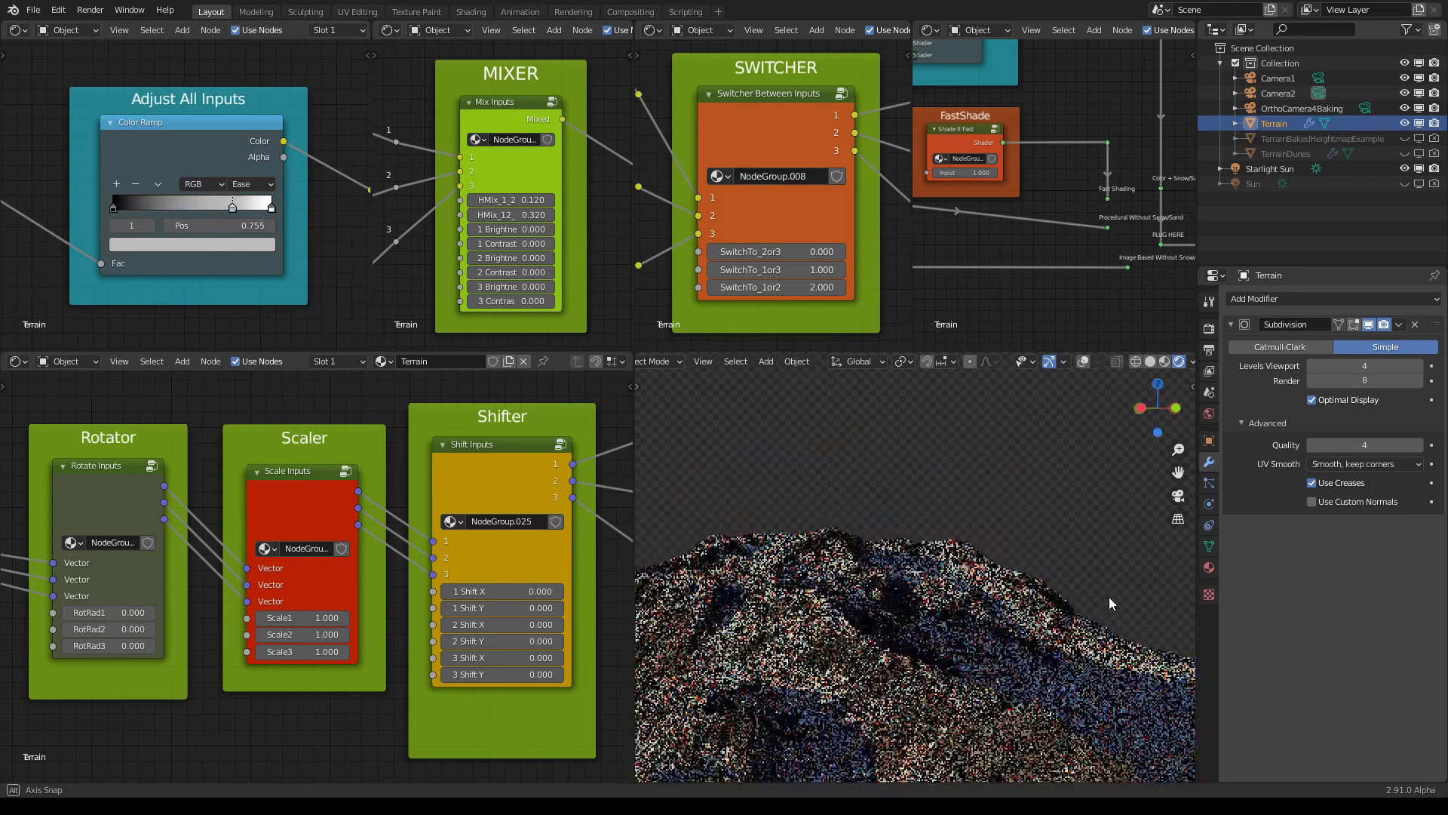
pyautogui.moveTo(1110, 590); pyautogui.dragTo(1092, 588, button='middle')
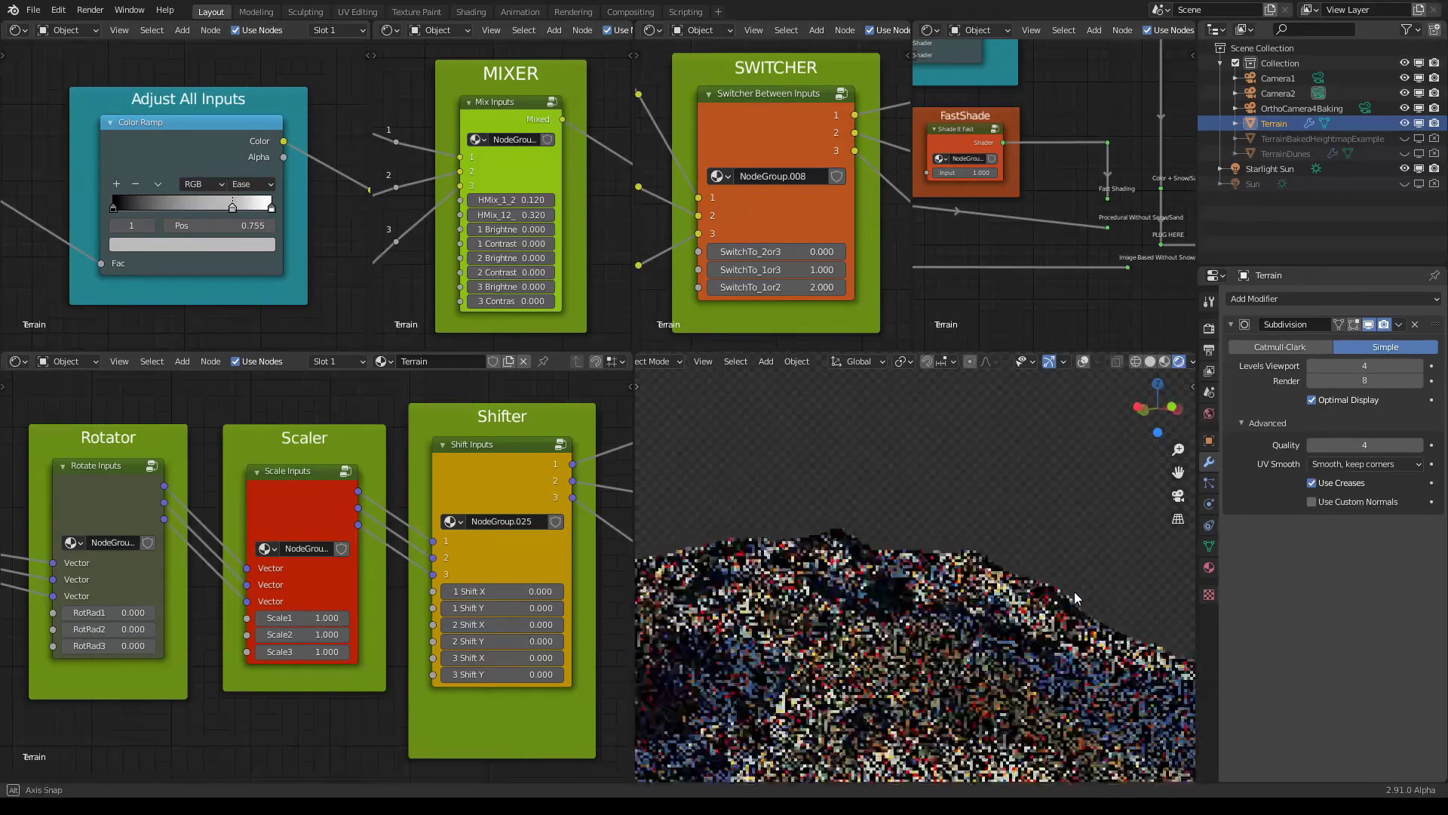
pyautogui.moveTo(715, 601); pyautogui.dragTo(739, 636, button='middle')
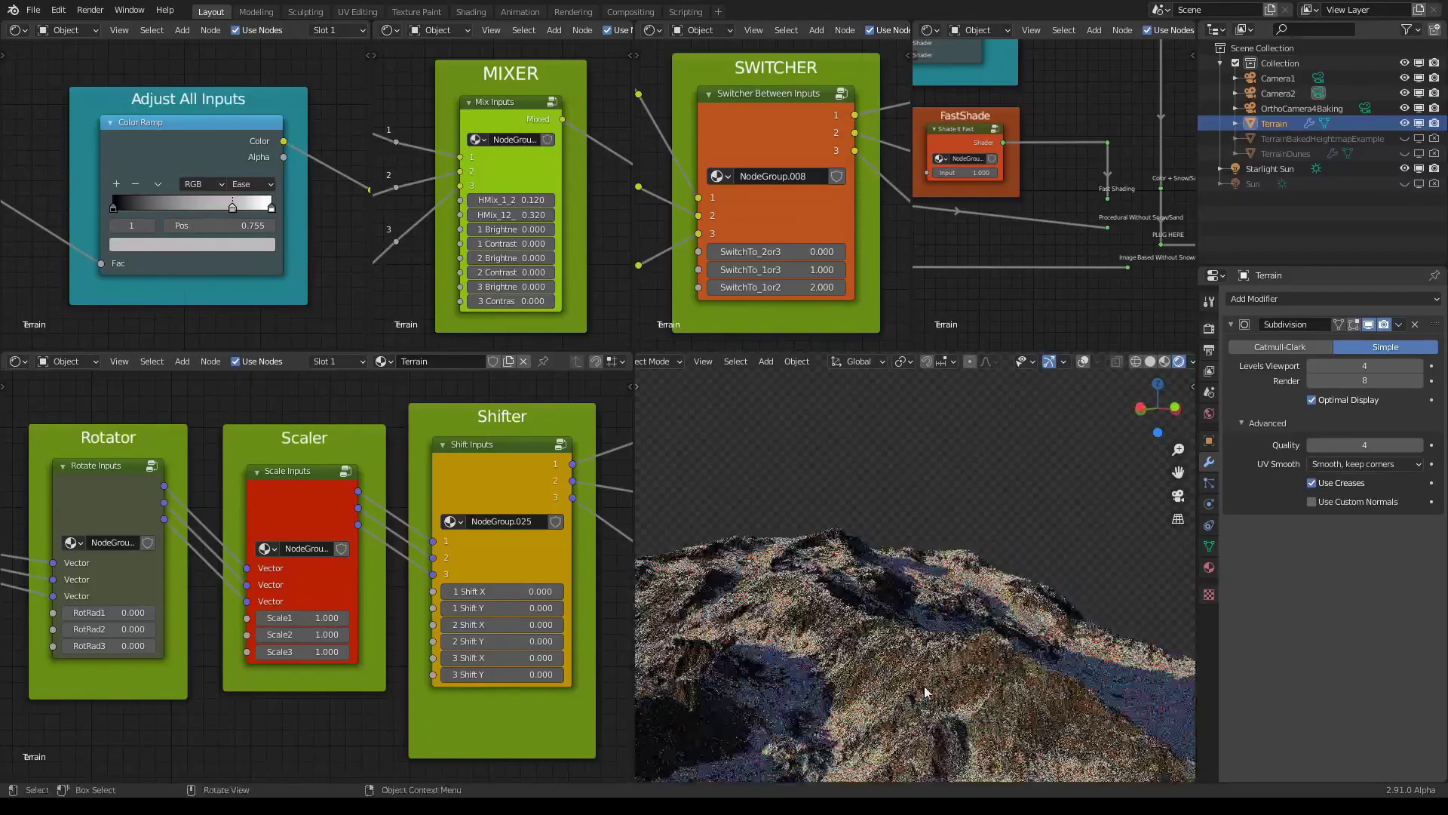
pyautogui.moveTo(1055, 644); pyautogui.dragTo(1066, 636, button='middle')
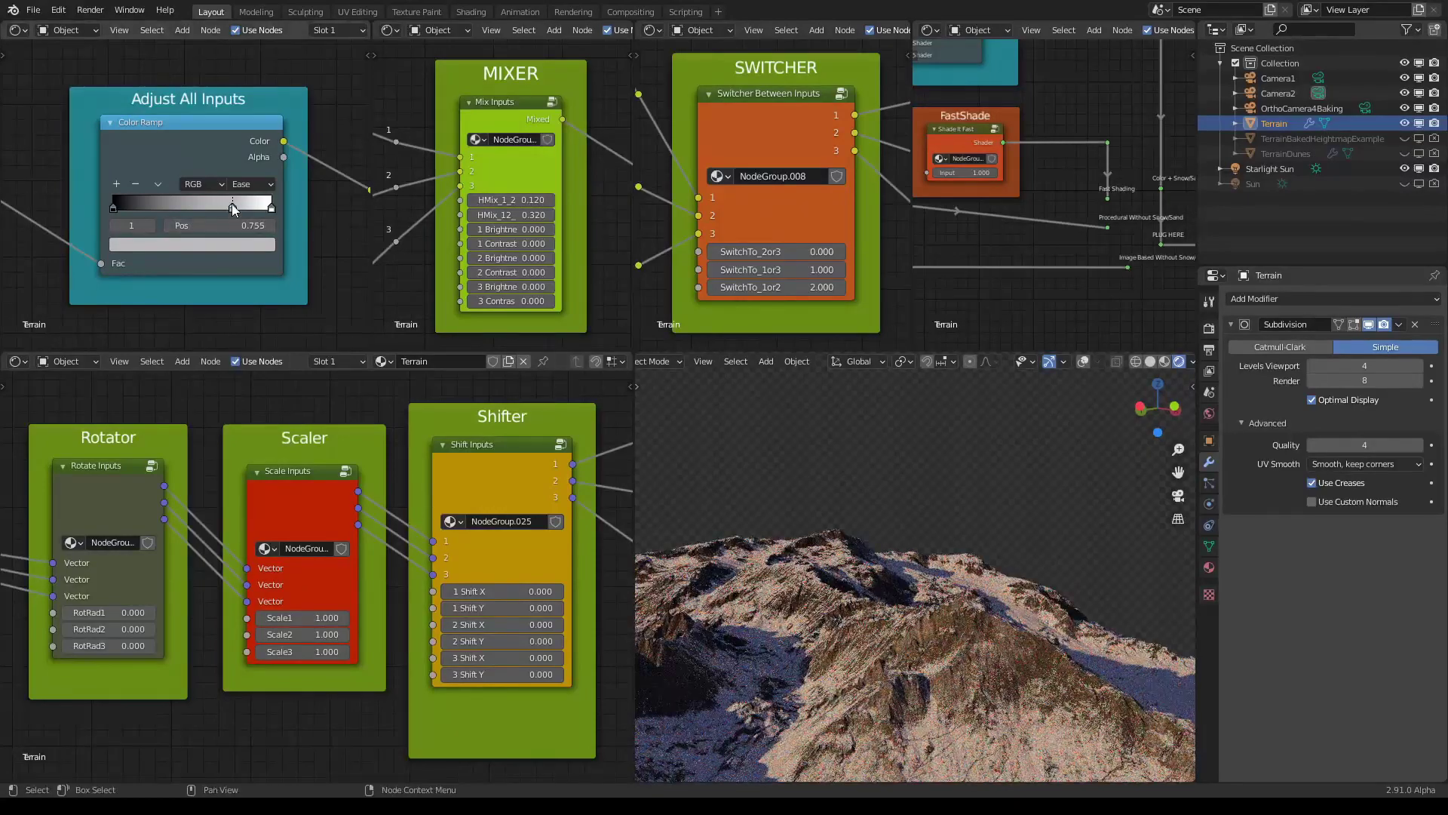
# - Move the middle stop of the Adjust All Inputs color ramp to 0.332, then nudge it slightly toward white
pyautogui.moveTo(232, 207); pyautogui.dragTo(166, 206)
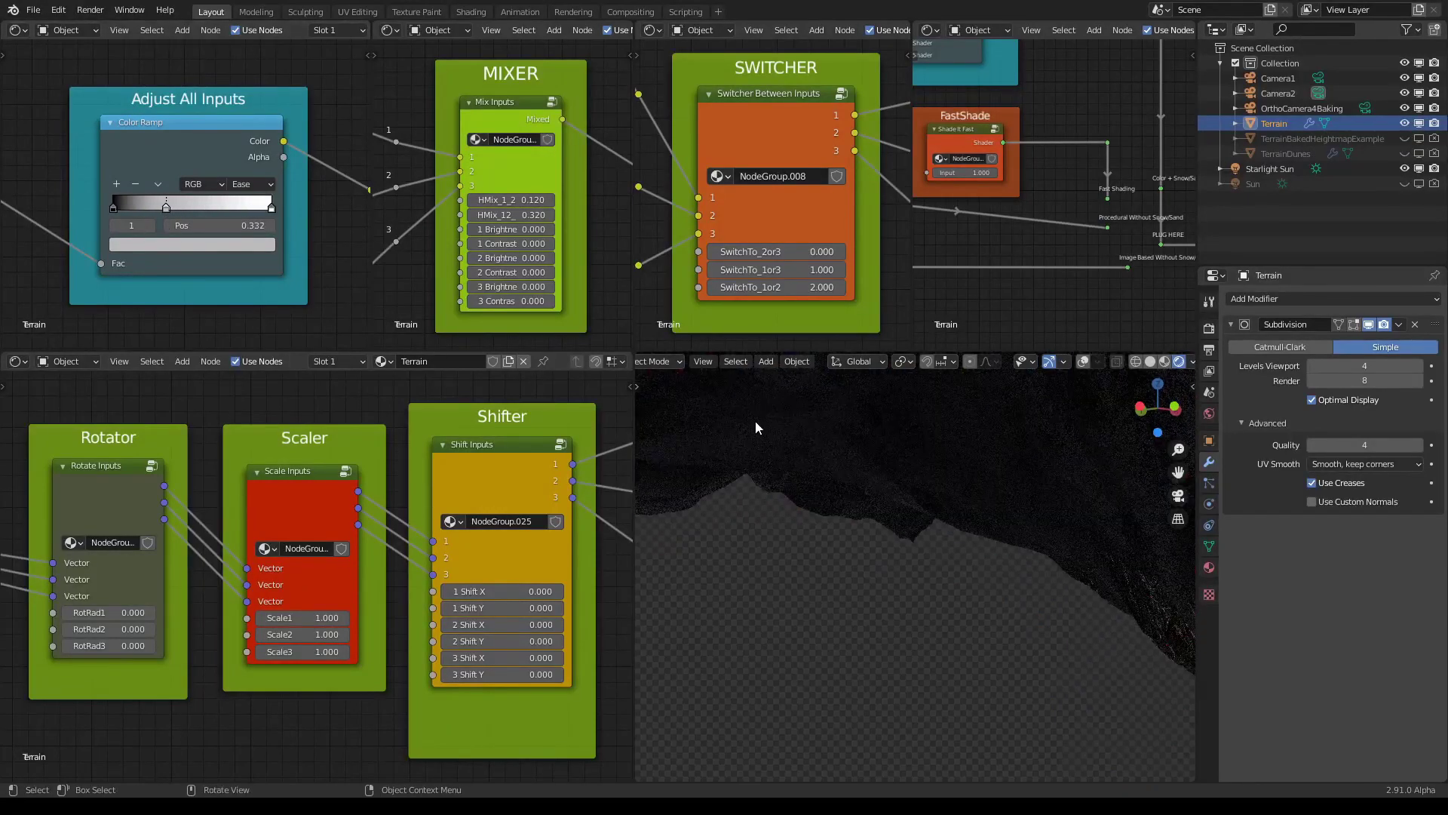
pyautogui.moveTo(757, 428); pyautogui.dragTo(932, 578, button='middle')
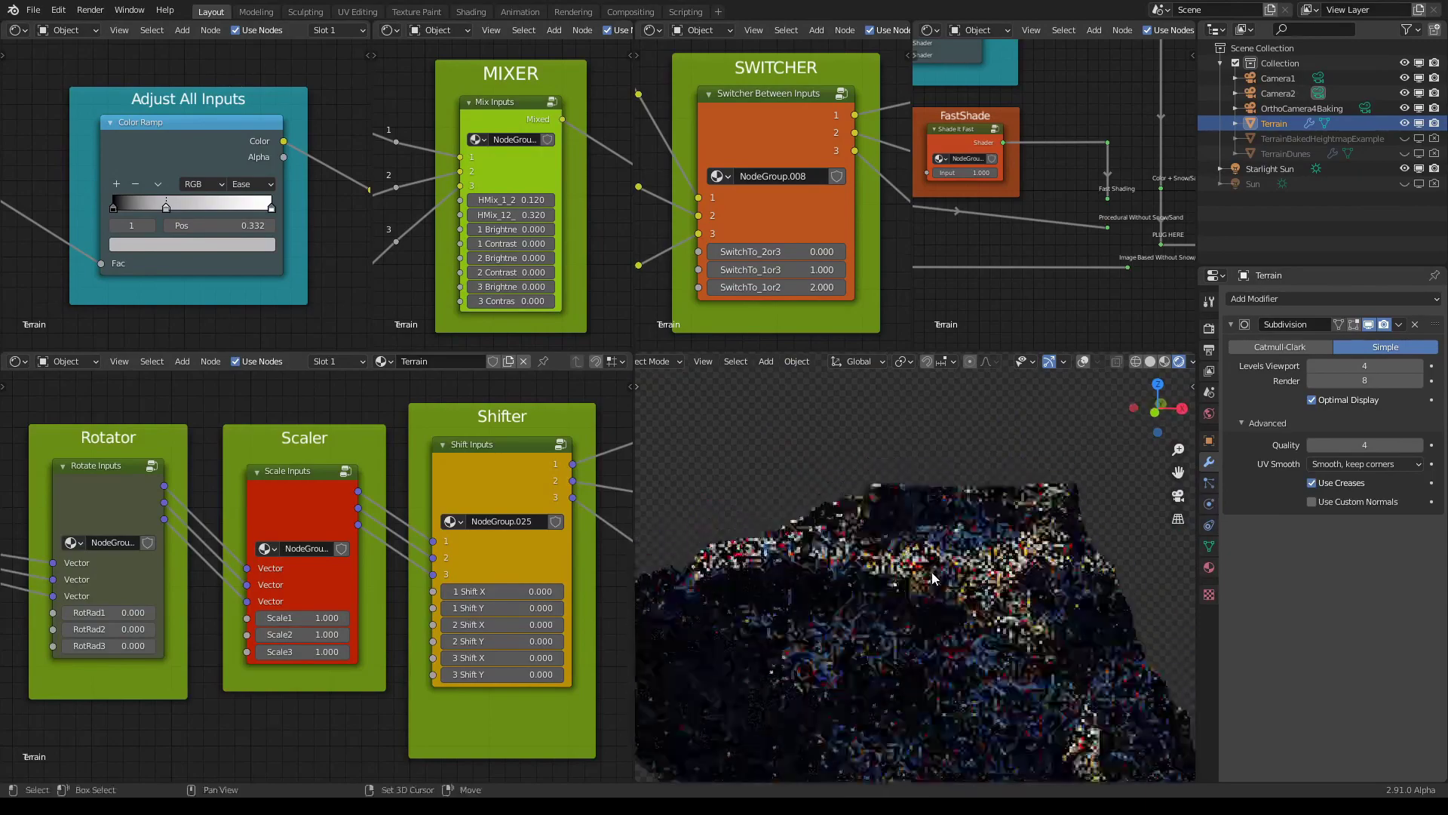
pyautogui.moveTo(952, 526); pyautogui.dragTo(910, 520, button='middle')
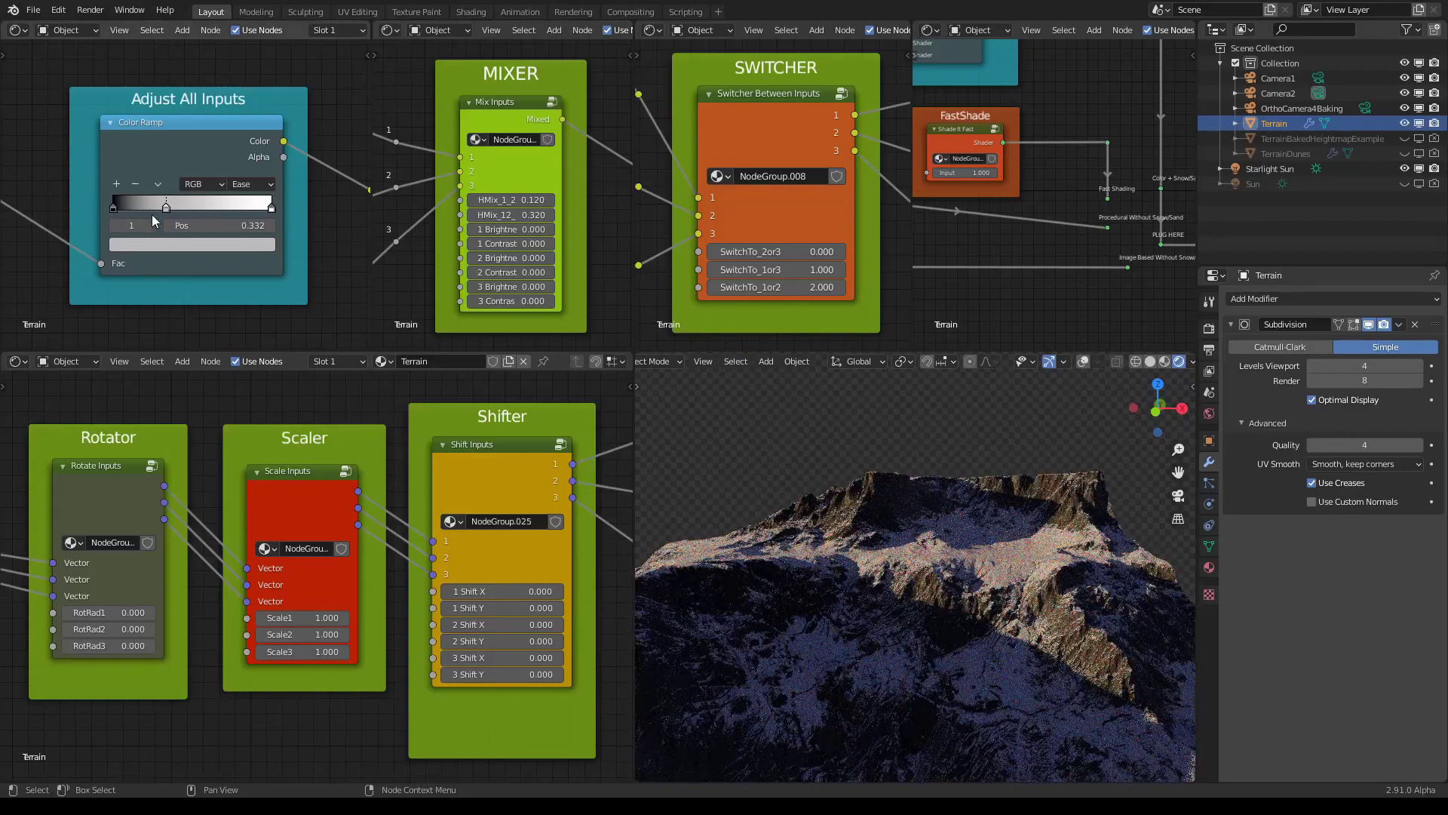
pyautogui.moveTo(162, 206)
pyautogui.mouseDown()
pyautogui.moveTo(138, 211)
pyautogui.moveTo(189, 215)
pyautogui.moveTo(169, 215)
pyautogui.mouseUp()
pyautogui.moveTo(880, 580); pyautogui.dragTo(919, 569, button='middle')
# - Link the Without Mask reroute to the Plug Here reroute ahead of the Cascade/Mask color ramp, replacing the image mask input
pyautogui.scroll(-7, 268, 231)
pyautogui.moveTo(268, 233); pyautogui.dragTo(202, 267, button='middle')
pyautogui.scroll(6, 205, 207)
pyautogui.moveTo(205, 208); pyautogui.dragTo(264, 264, button='middle')
pyautogui.scroll(1, 264, 264)
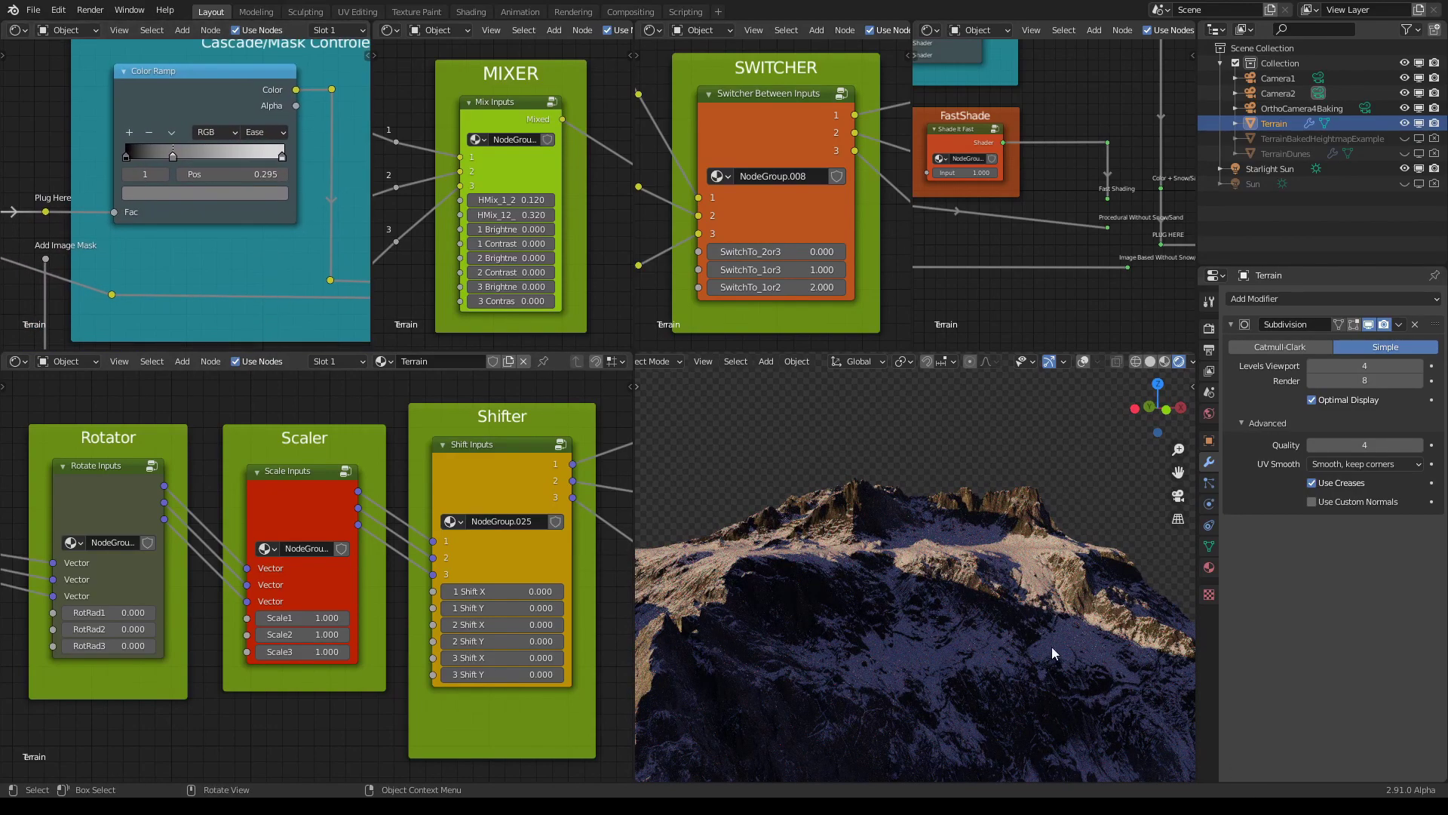
pyautogui.moveTo(1054, 653); pyautogui.dragTo(1071, 643, button='middle')
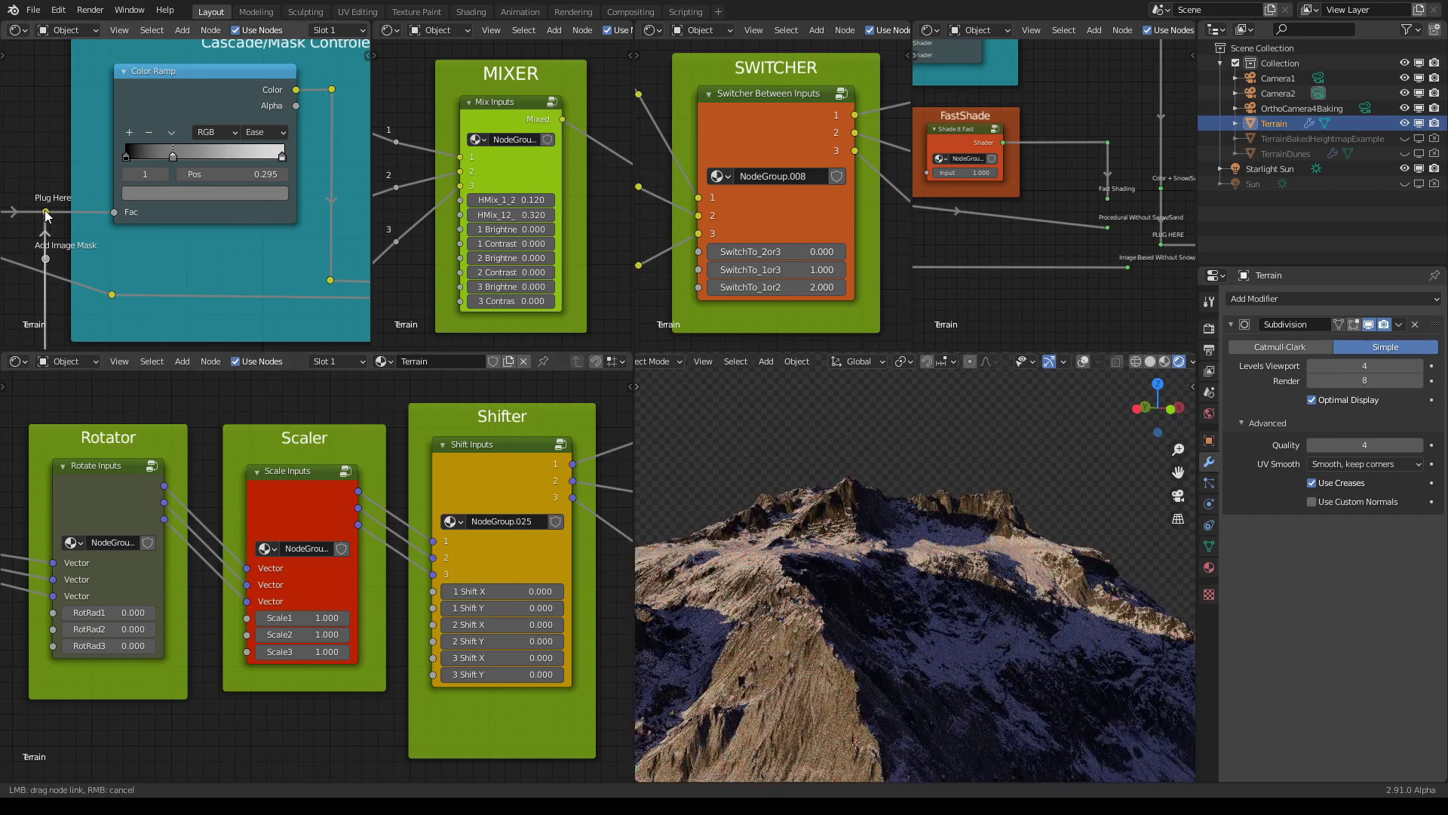
pyautogui.moveTo(154, 268); pyautogui.dragTo(246, 134, button='middle')
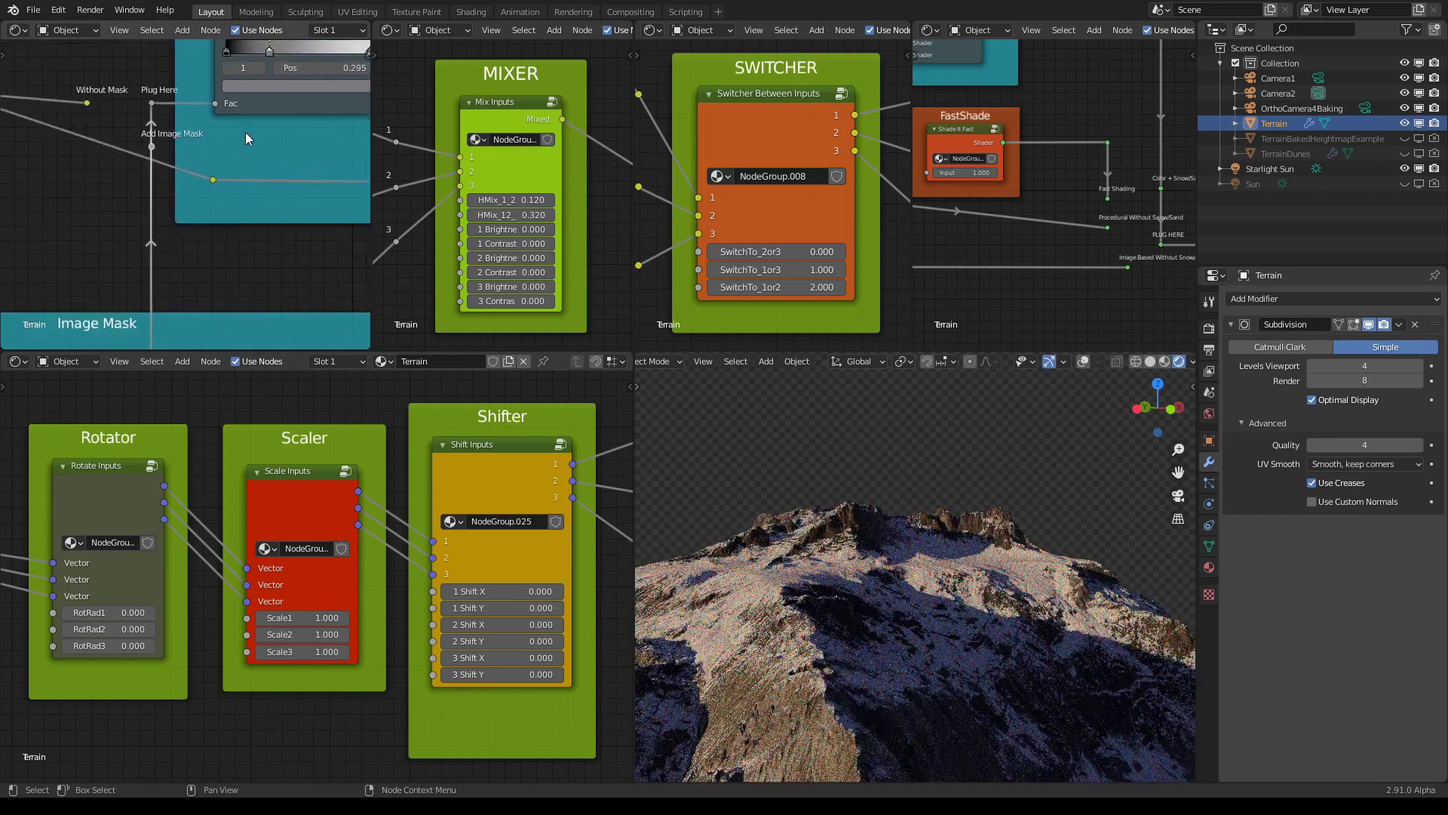
pyautogui.scroll(-3, 245, 134)
pyautogui.moveTo(235, 197); pyautogui.dragTo(341, 284, button='middle')
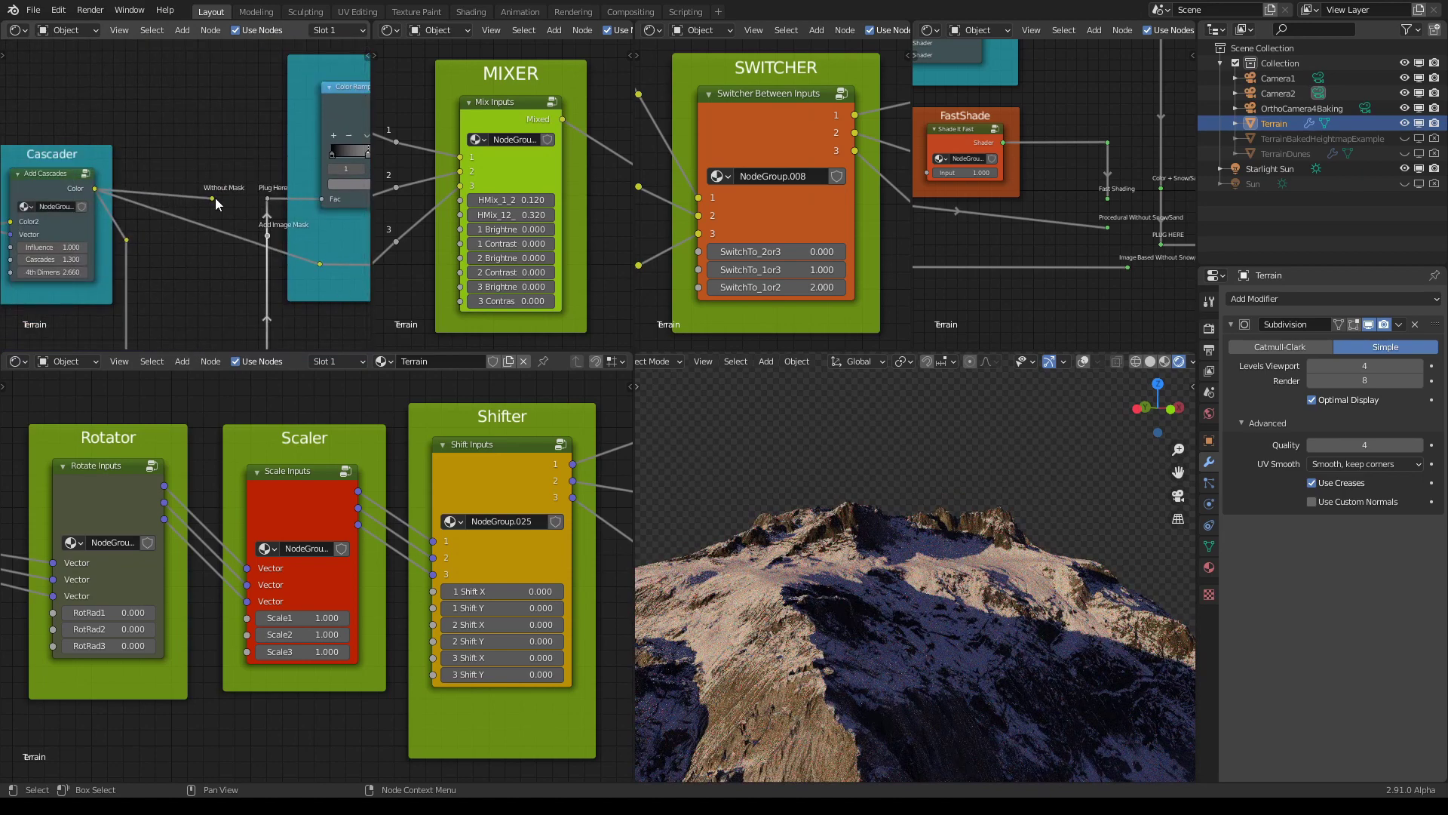
pyautogui.moveTo(213, 197); pyautogui.dragTo(267, 197)
# - Set the Cascader node group's Influence to 0.940 and its Cascades value to 2.500
pyautogui.moveTo(235, 256); pyautogui.dragTo(287, 257, button='middle')
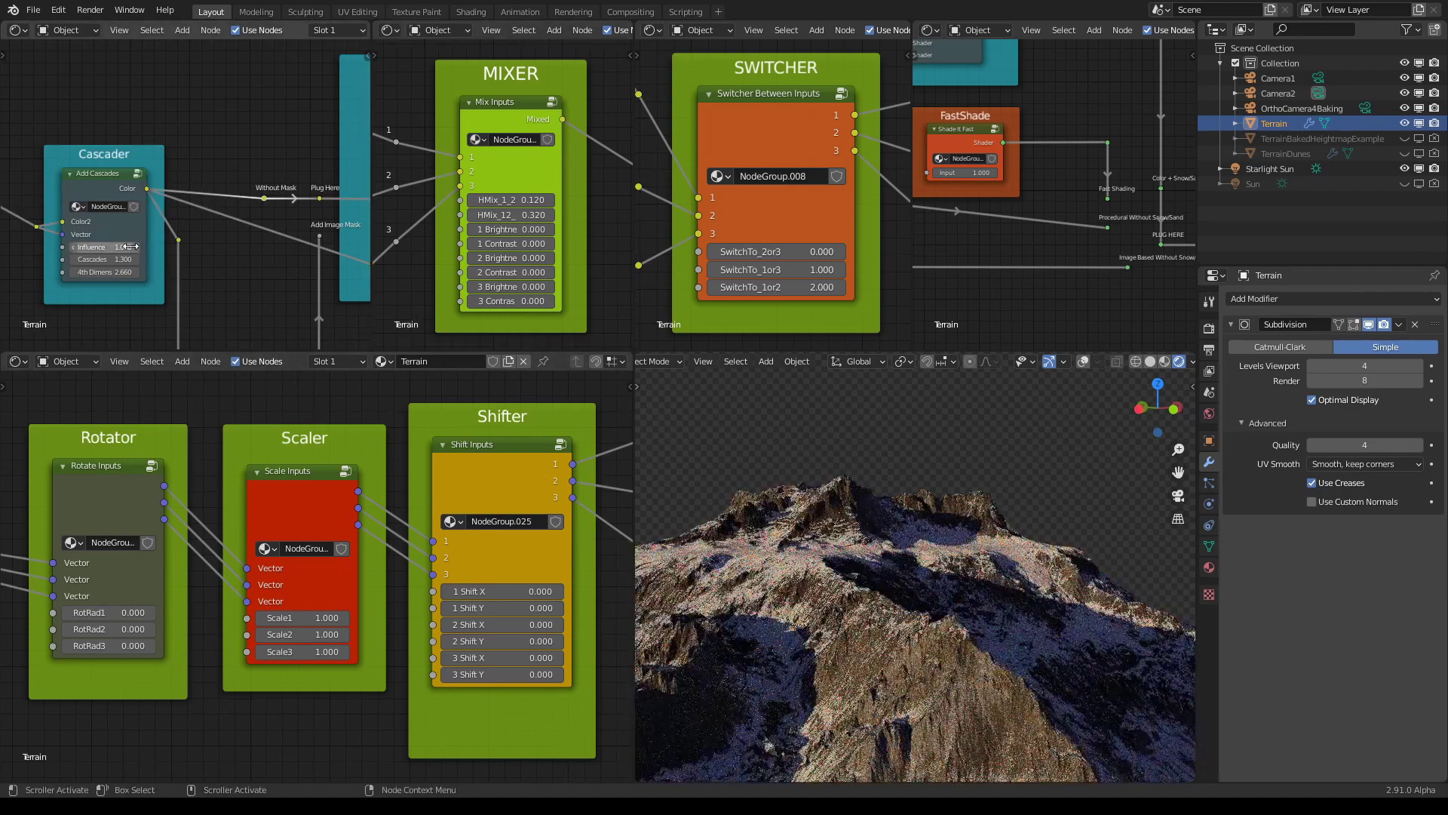
pyautogui.moveTo(128, 247); pyautogui.dragTo(113, 246)
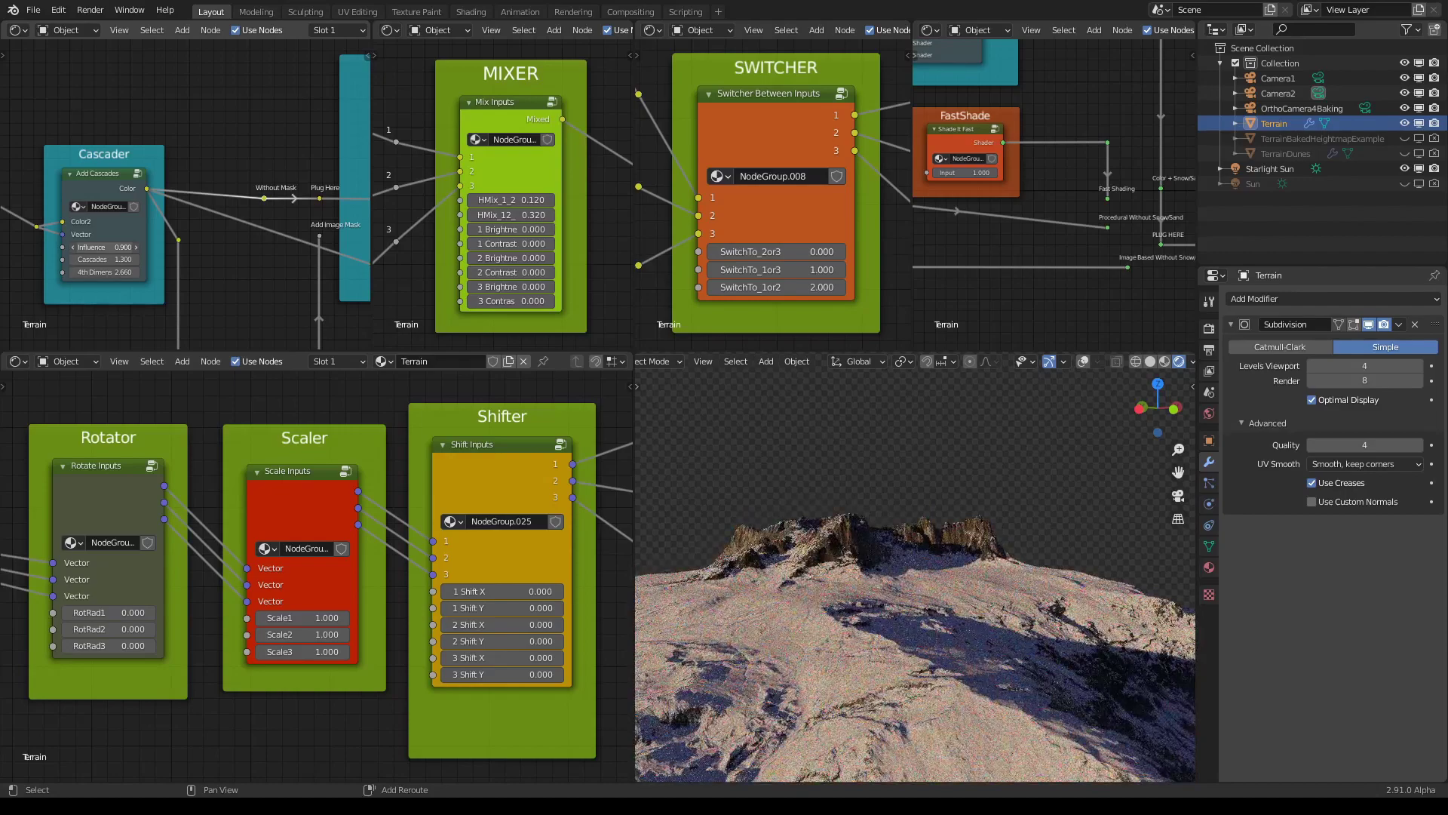
pyautogui.moveTo(113, 246); pyautogui.dragTo(124, 263)
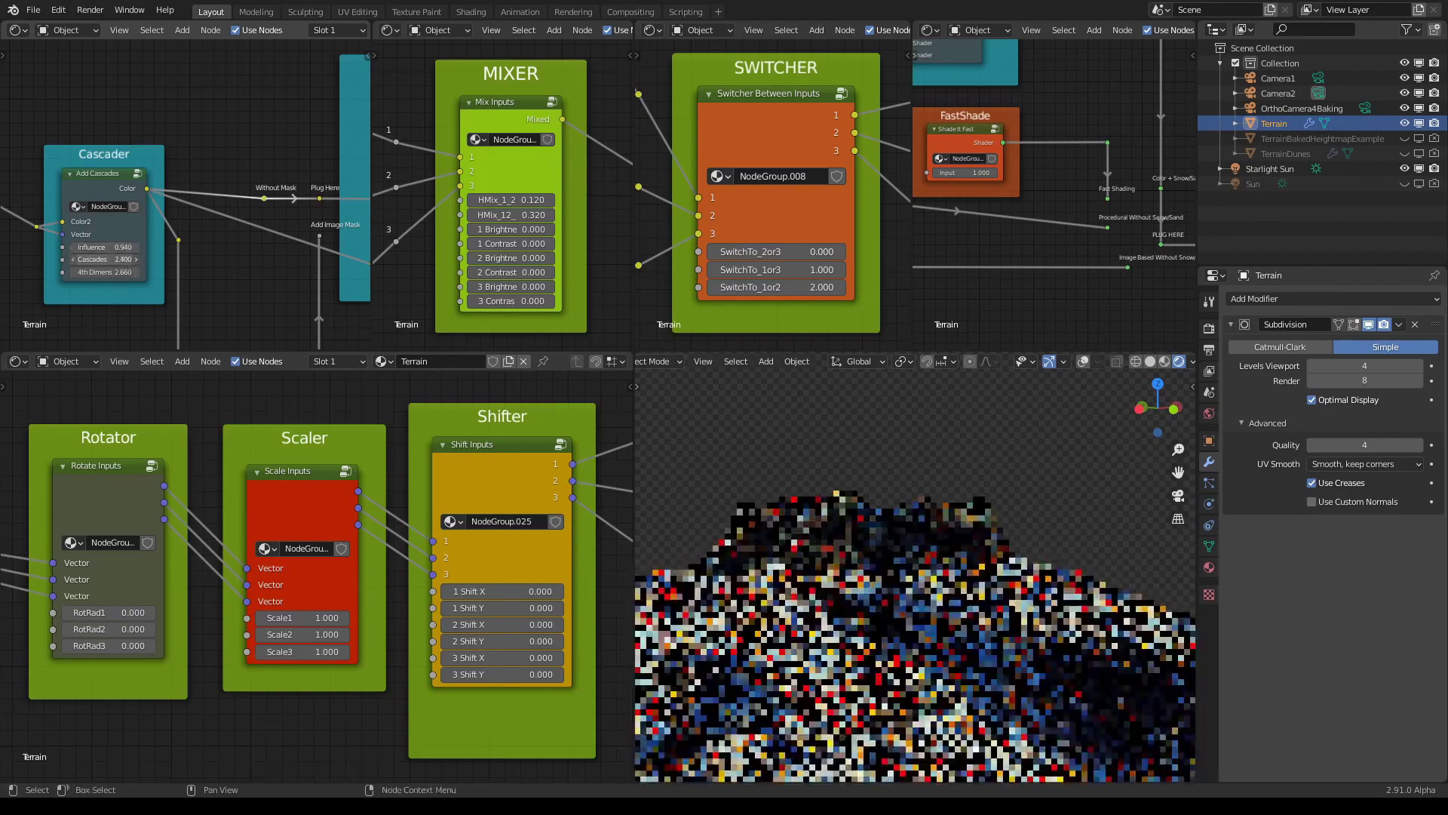
pyautogui.moveTo(814, 668); pyautogui.dragTo(843, 671, button='middle')
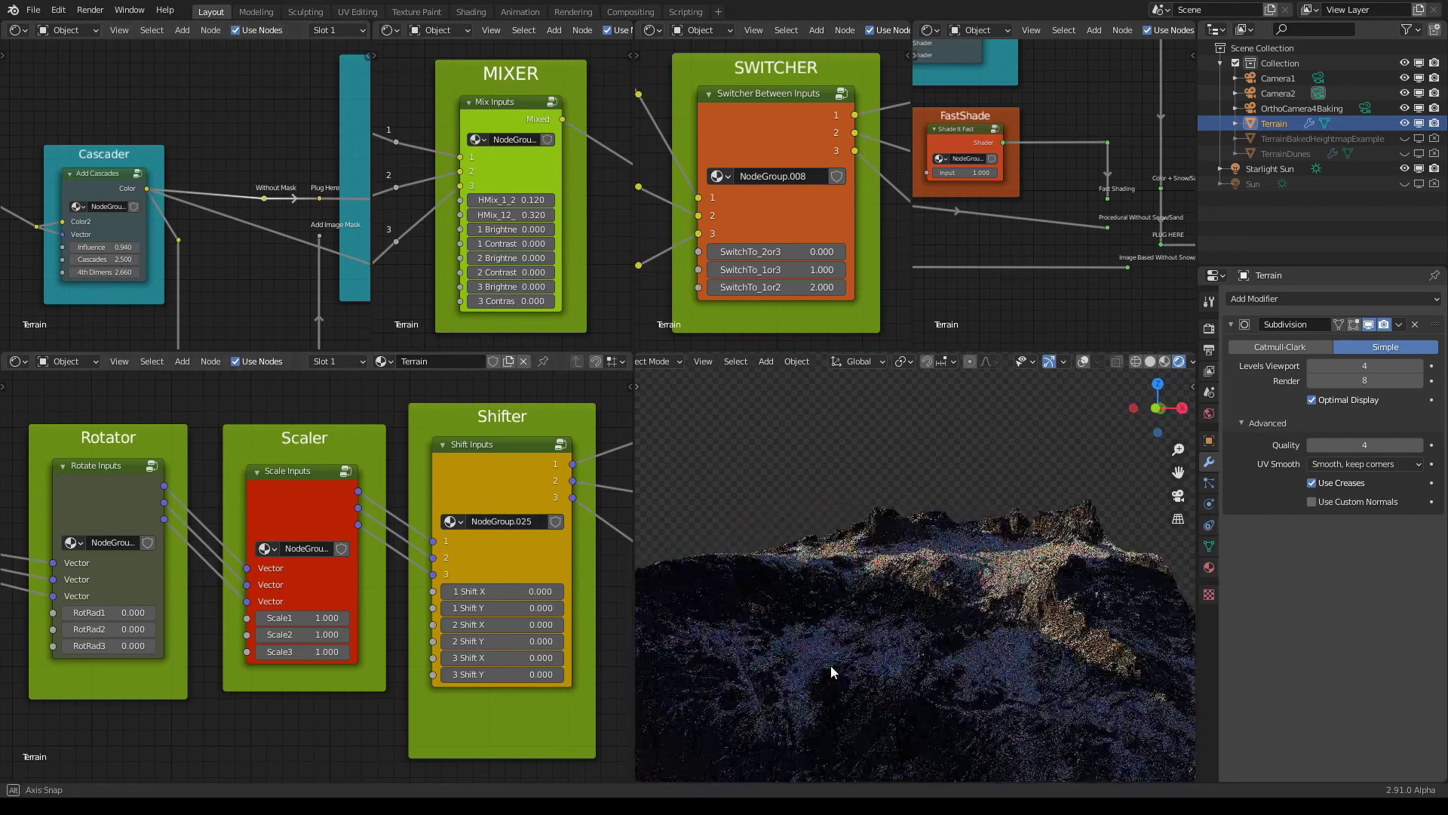
# - Set the middle stop of the Adjust All Inputs color ramp to position 0.218
pyautogui.scroll(-5, 242, 234)
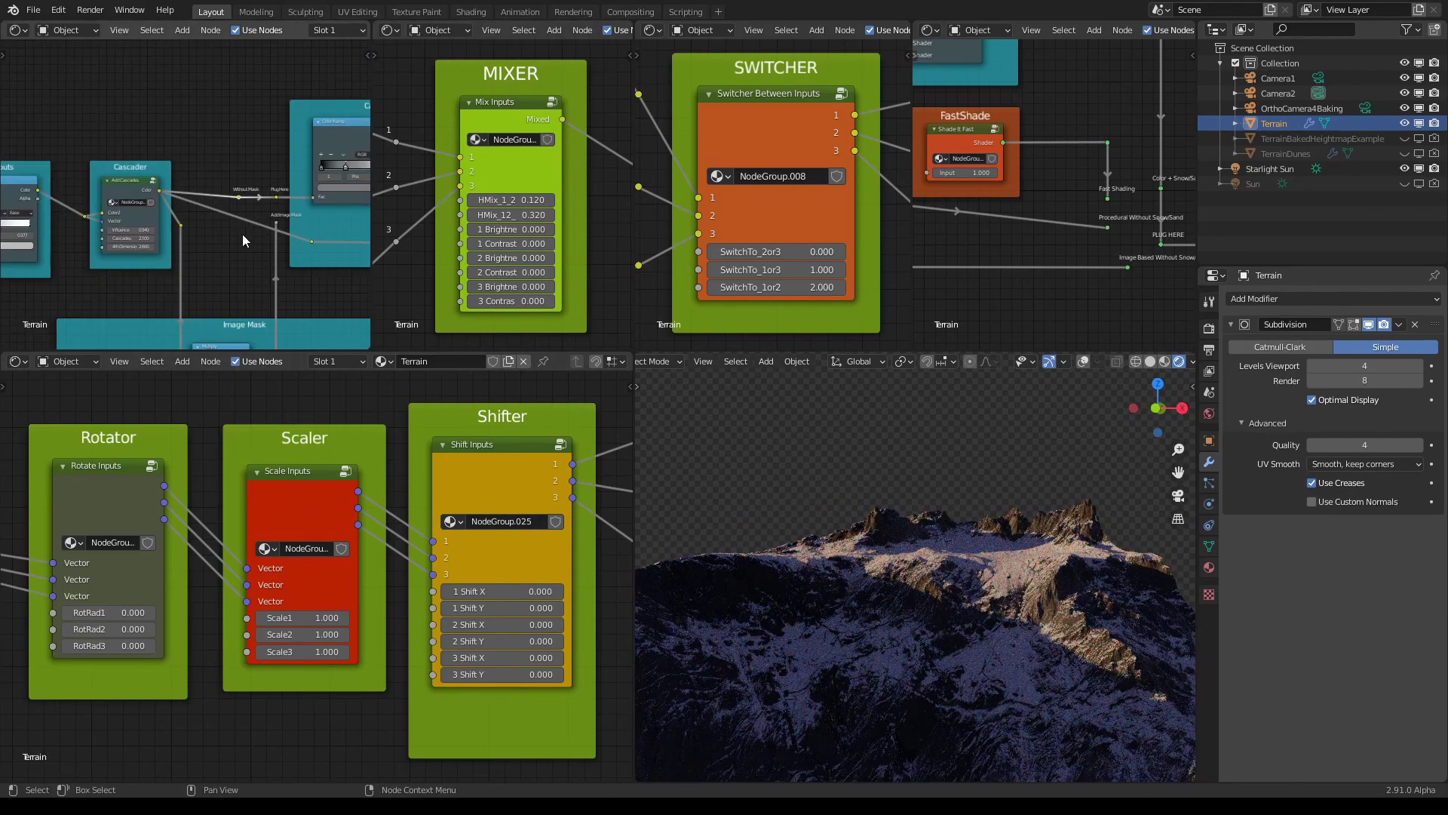
pyautogui.moveTo(207, 191); pyautogui.dragTo(354, 201, button='middle')
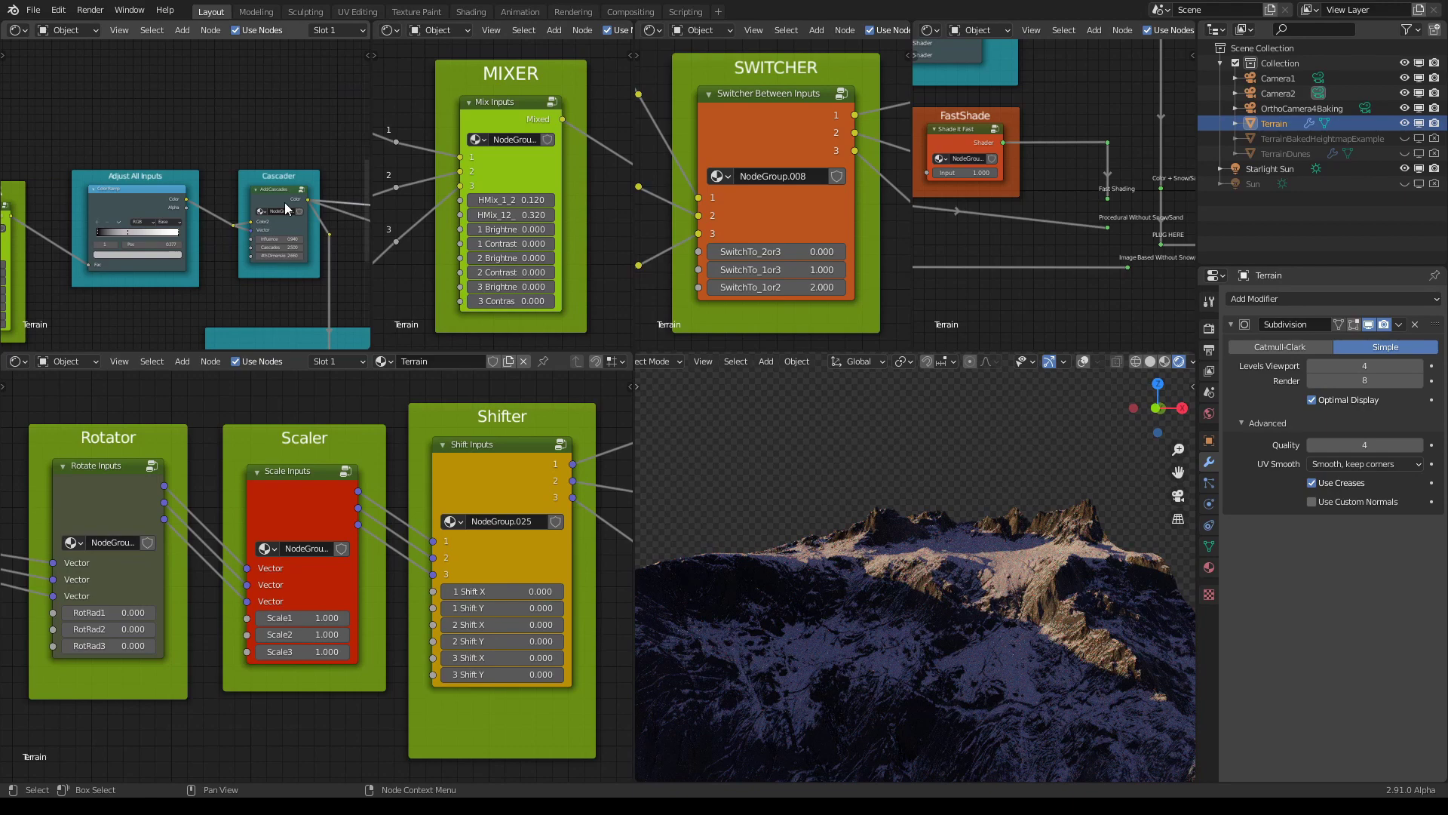
pyautogui.scroll(3, 188, 194)
pyautogui.moveTo(85, 259); pyautogui.dragTo(61, 259)
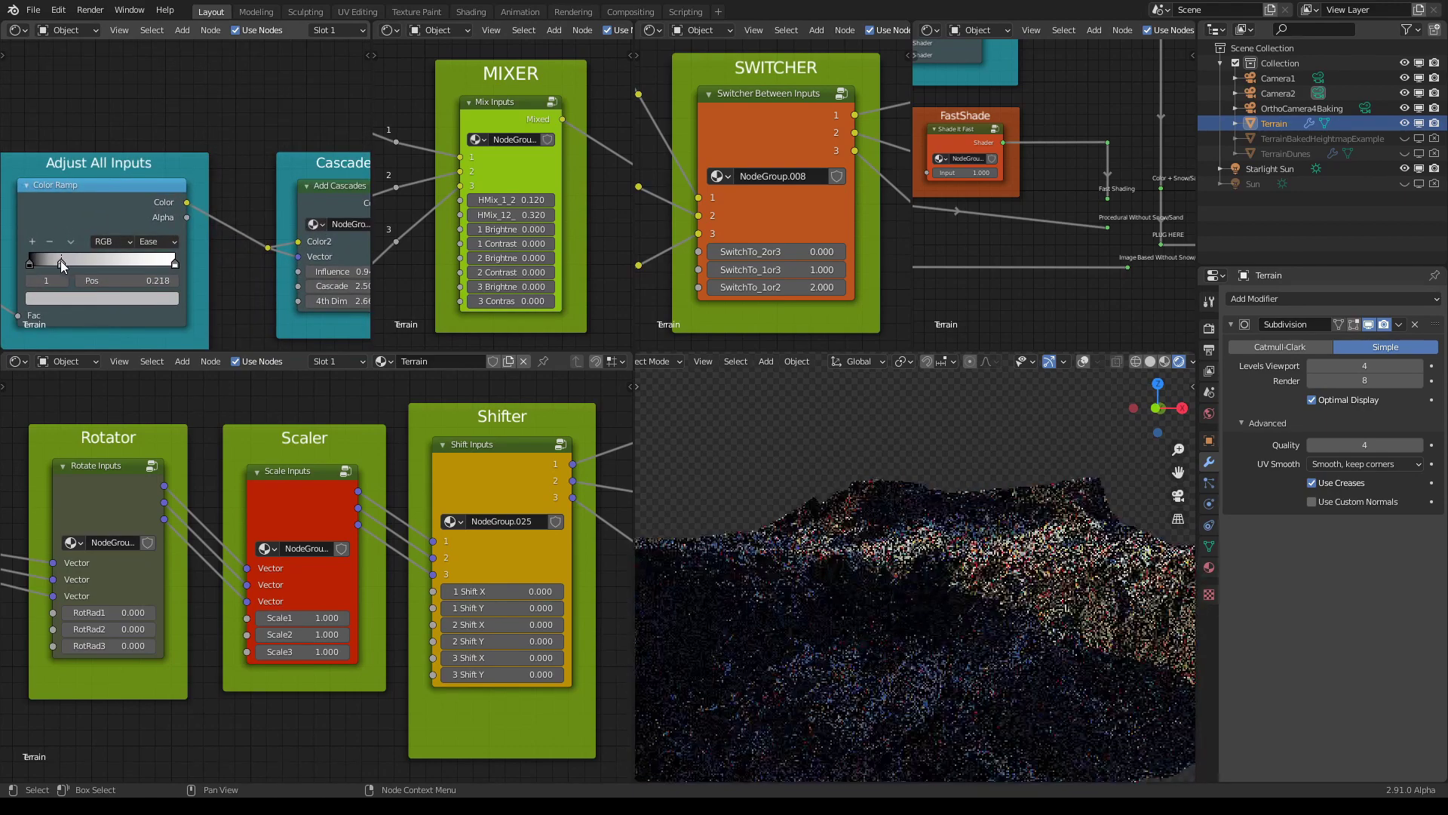
# - Raise the Cascader node group's Cascades value to 6.400 and inspect the terraced terrain
pyautogui.moveTo(307, 197); pyautogui.dragTo(218, 174, button='middle')
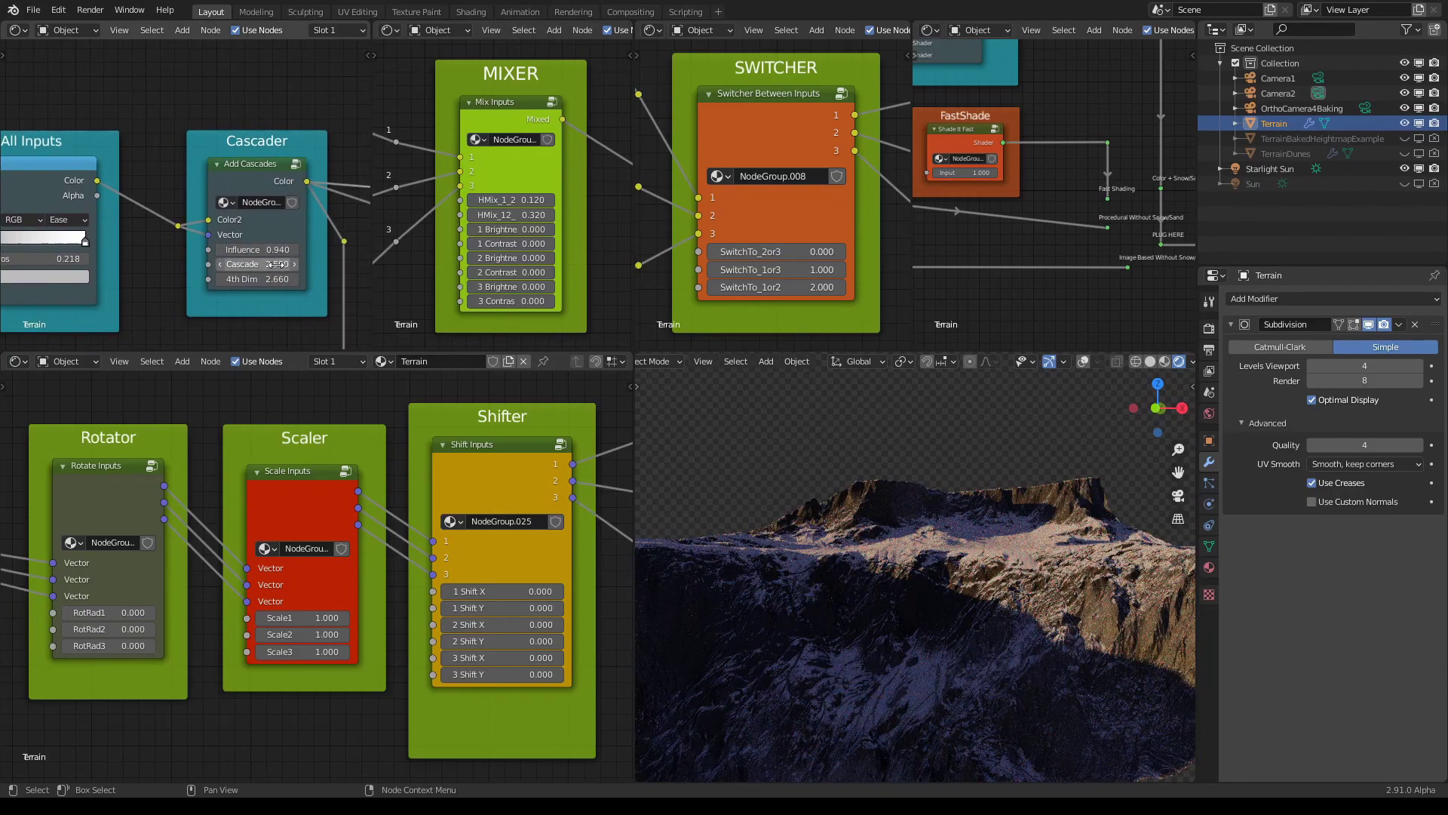
pyautogui.moveTo(277, 264); pyautogui.dragTo(348, 264)
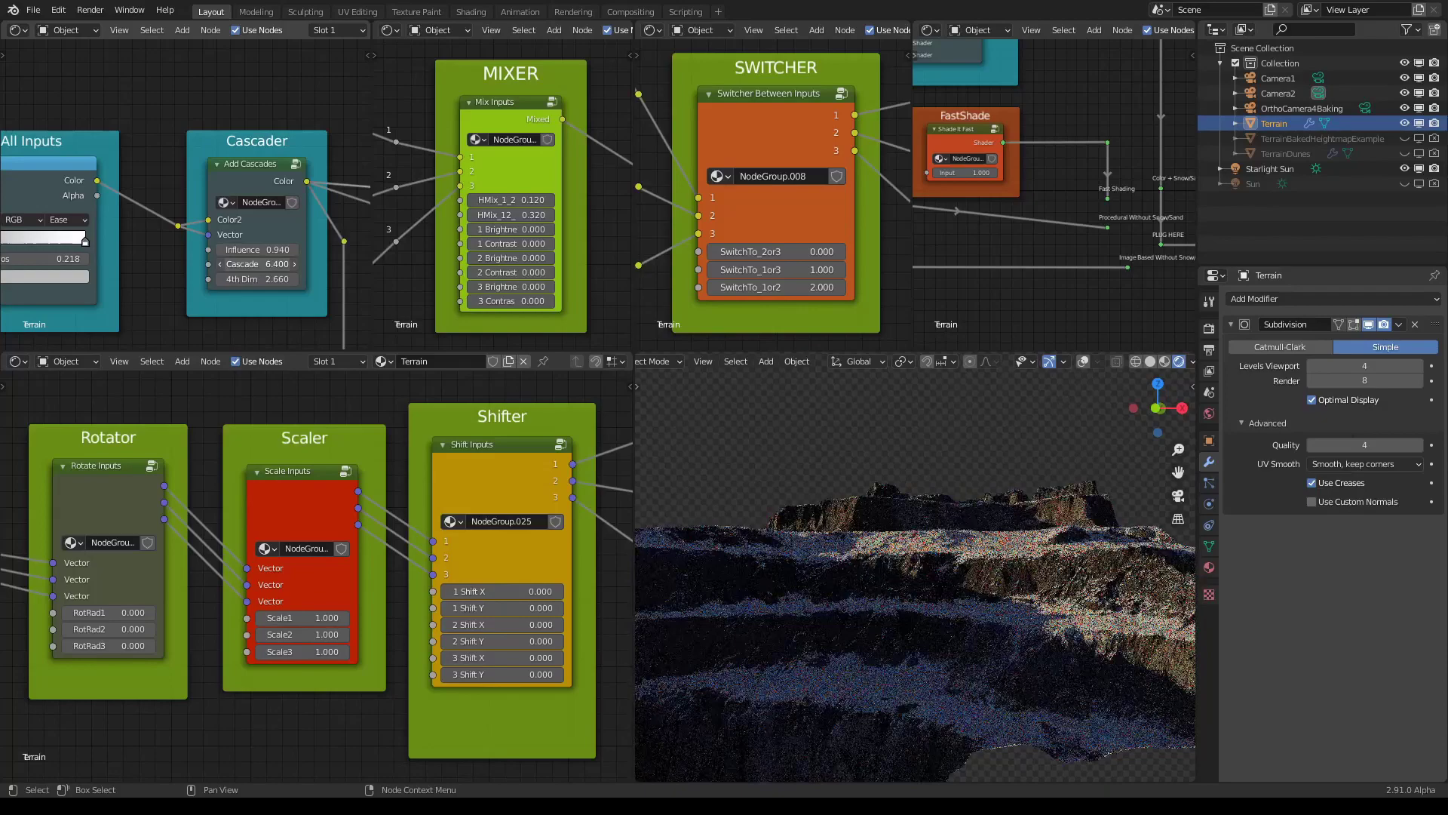
pyautogui.moveTo(853, 587); pyautogui.dragTo(983, 636, button='middle')
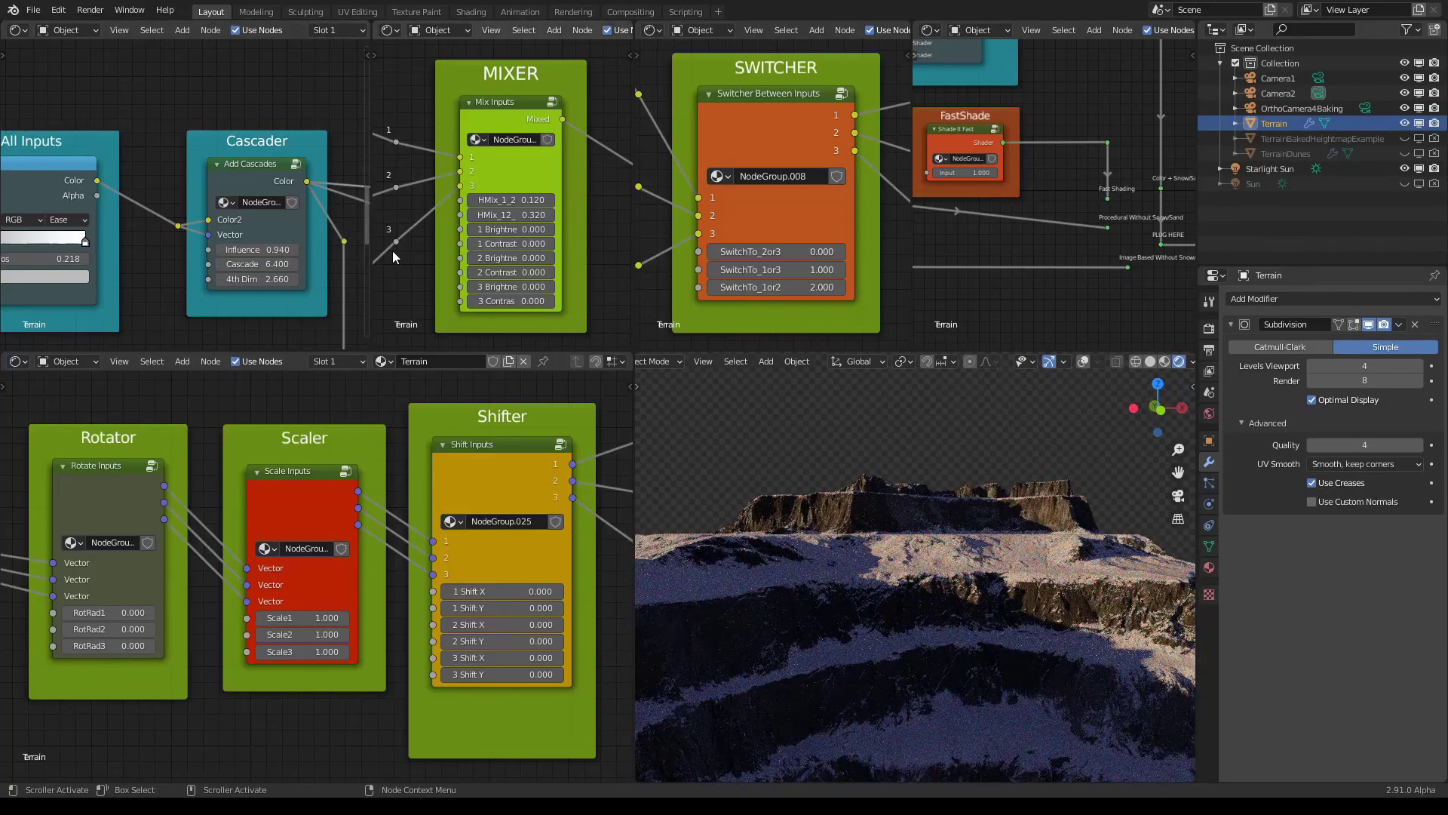
# - Move the middle stop of the Cascade/Mask color ramp to position 0.627 and inspect the cascades
pyautogui.moveTo(353, 216); pyautogui.dragTo(293, 211, button='middle')
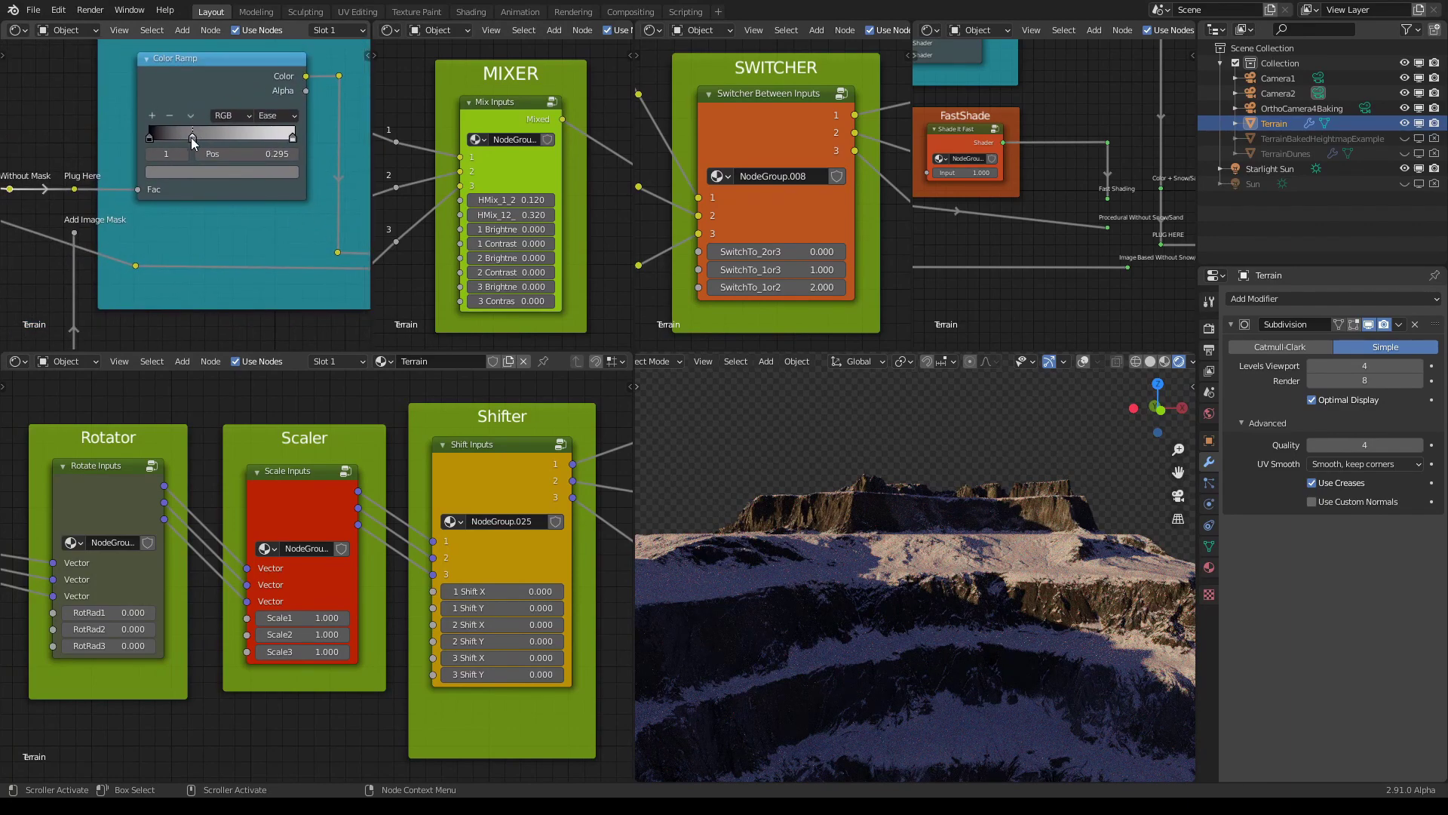
pyautogui.moveTo(191, 137); pyautogui.dragTo(239, 138)
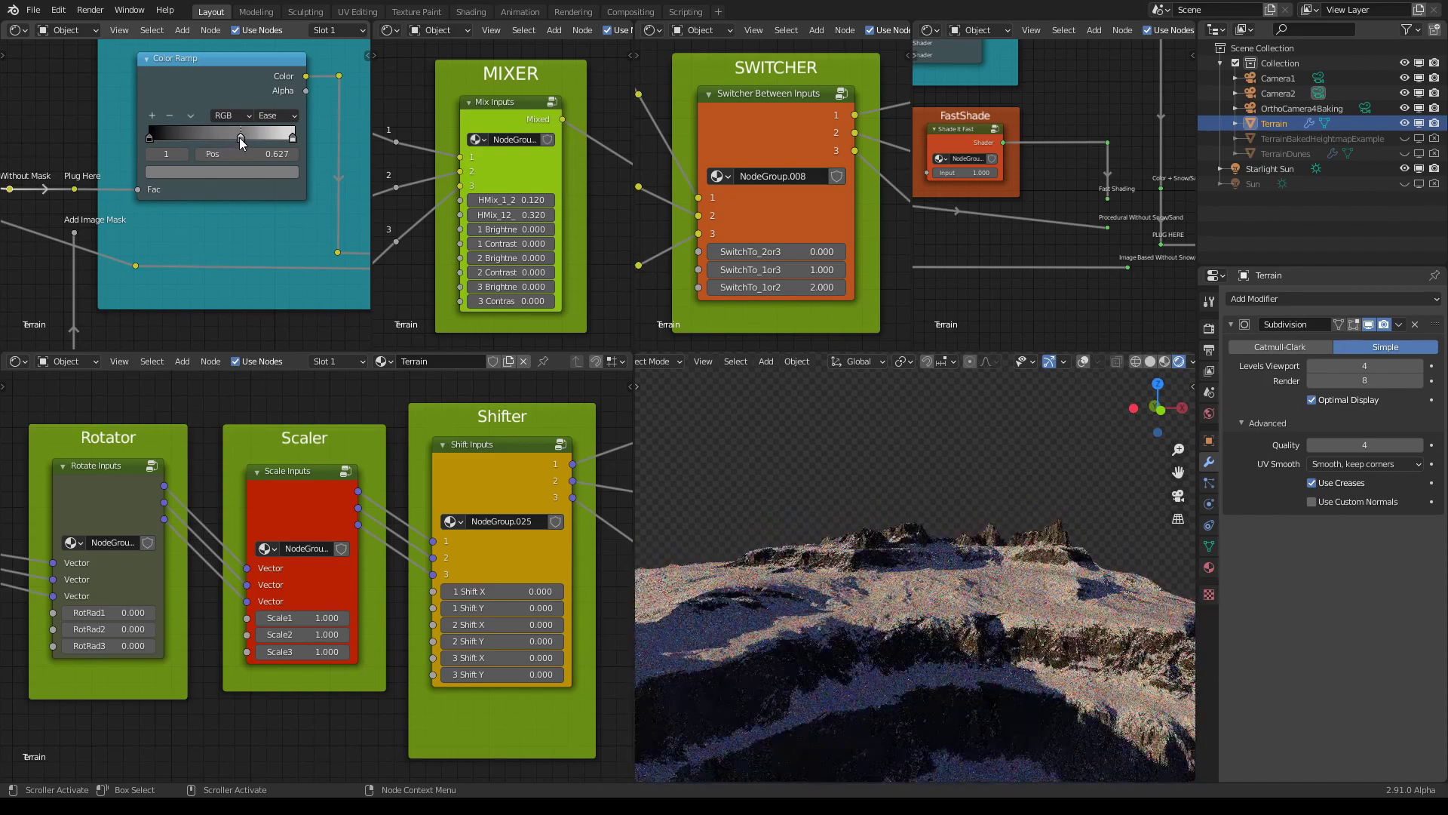
pyautogui.moveTo(872, 418); pyautogui.dragTo(888, 410, button='middle')
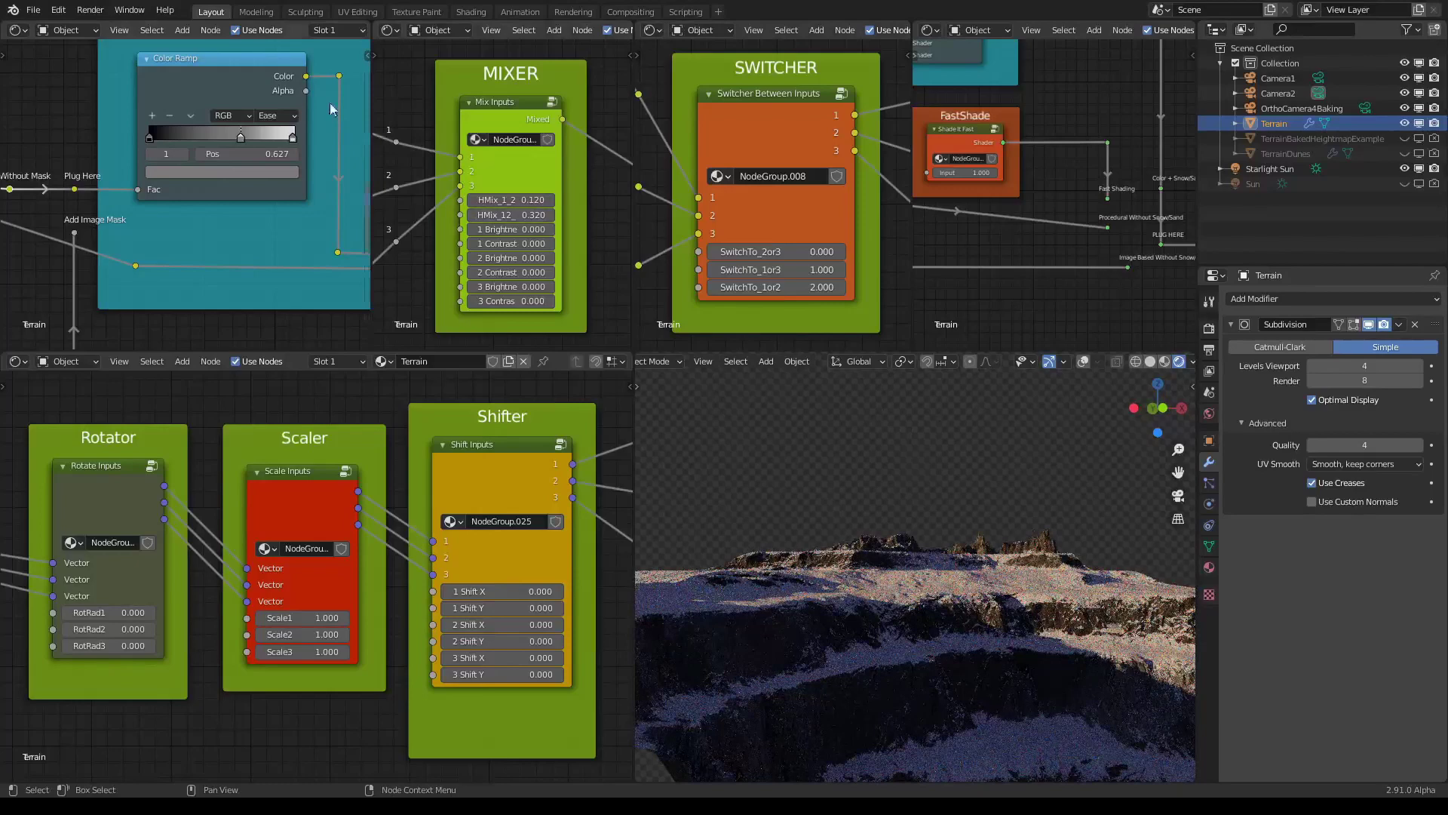
# - Shift the Cascade/Mask Color Ramp node slightly within its frame and set its middle stop to position 0.264
pyautogui.press('g')
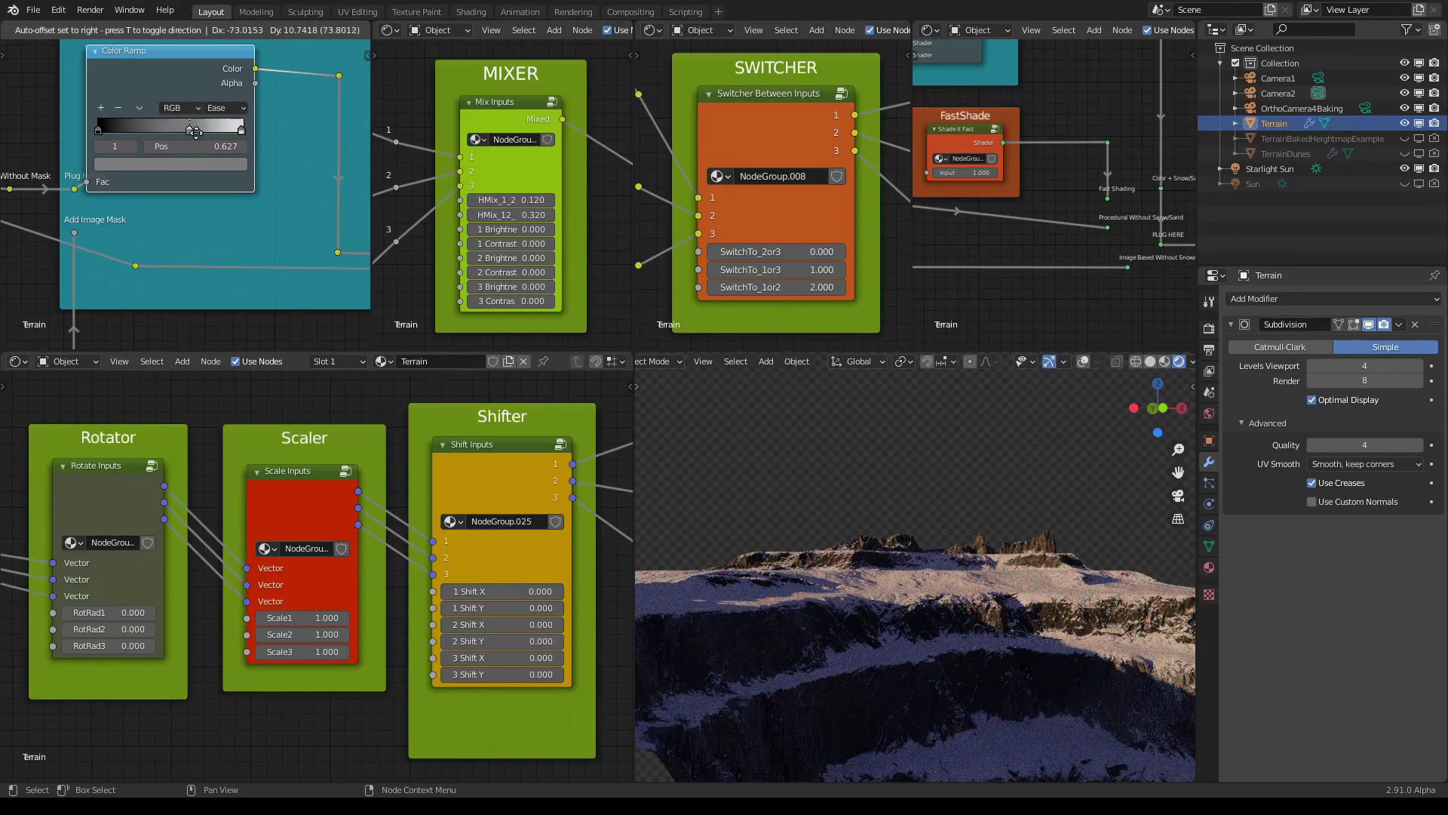
pyautogui.moveTo(224, 134); pyautogui.dragTo(173, 134)
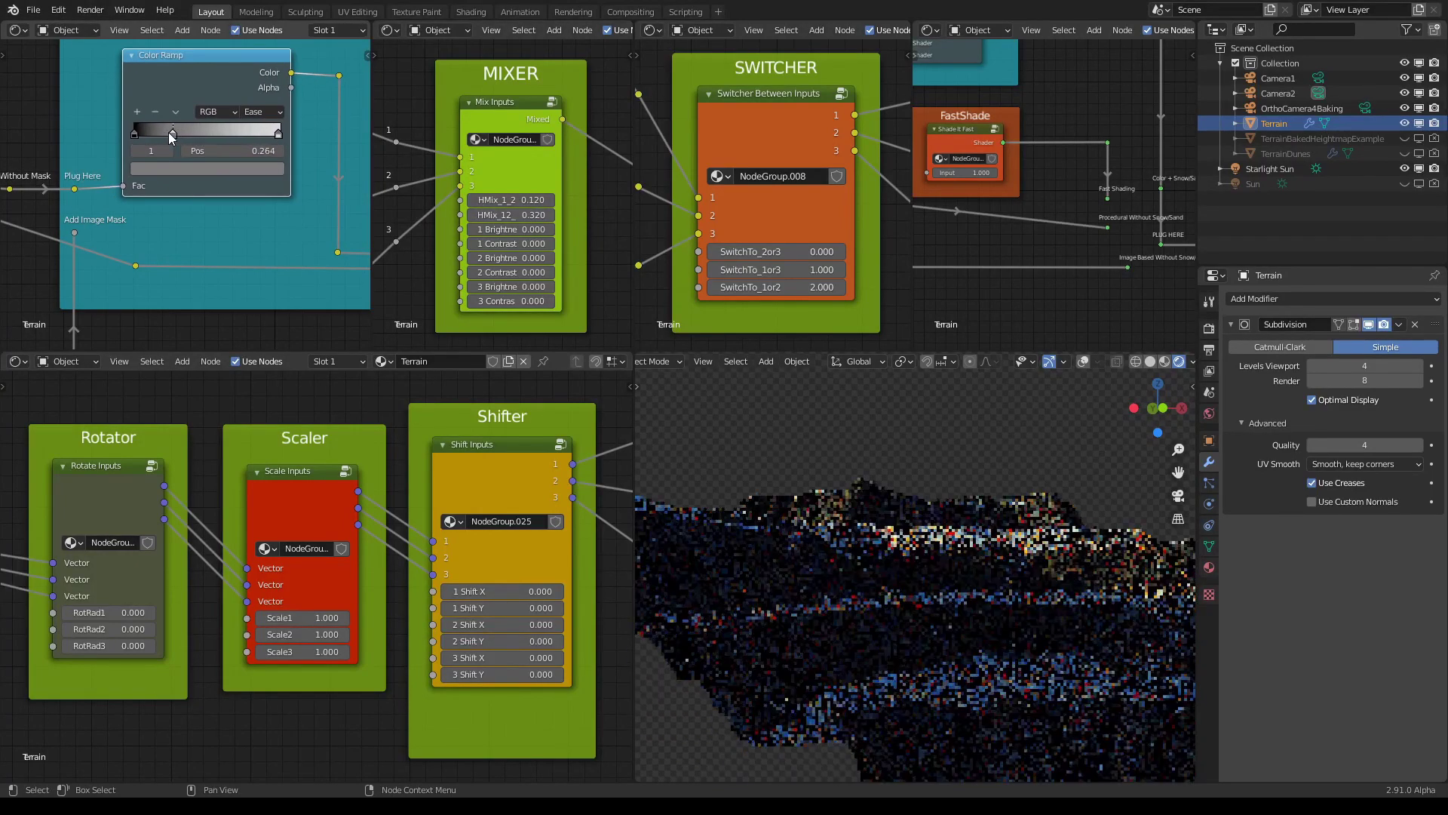
pyautogui.moveTo(895, 599); pyautogui.dragTo(1035, 671, button='middle')
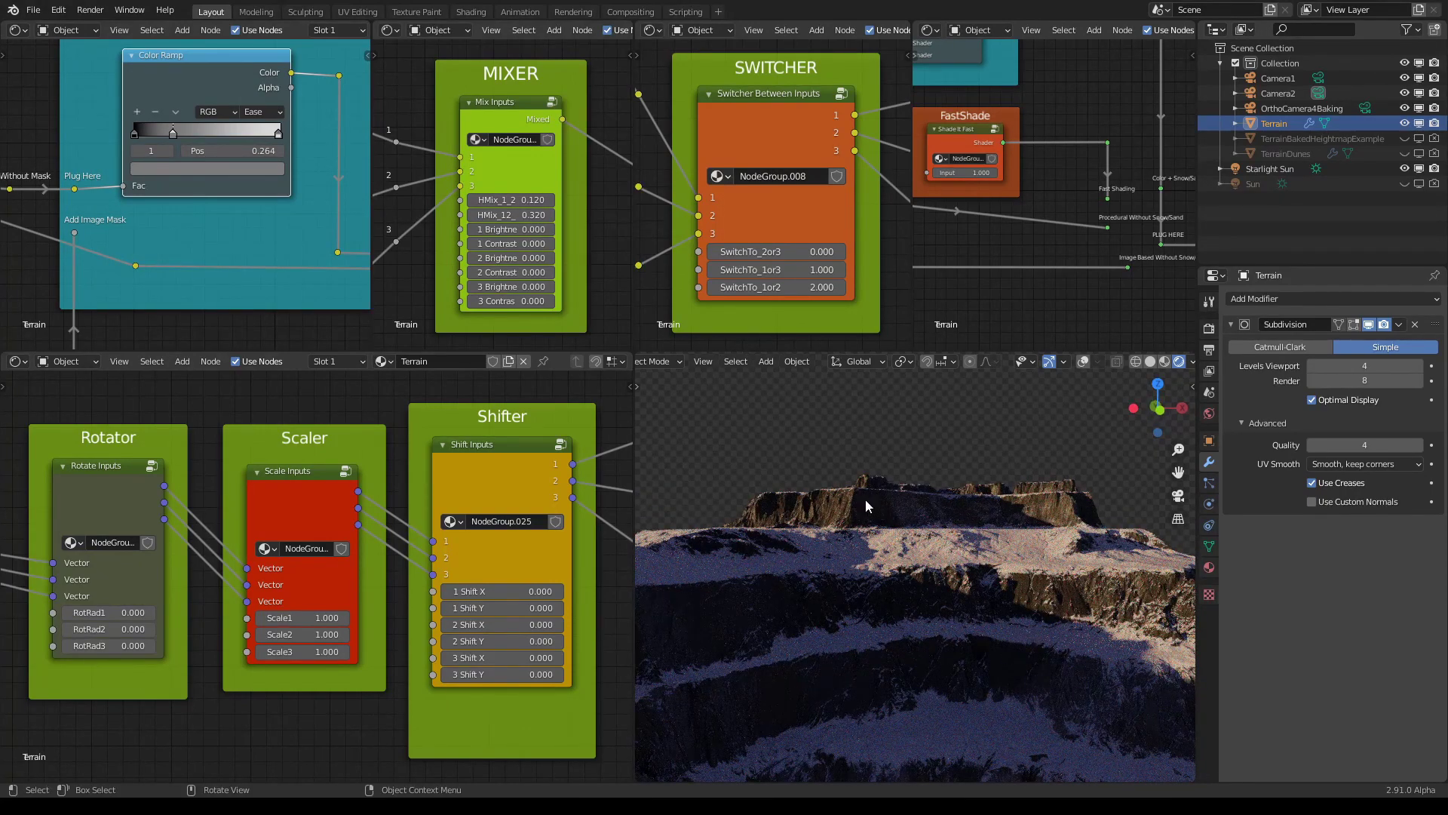
pyautogui.moveTo(867, 445); pyautogui.dragTo(880, 451, button='middle')
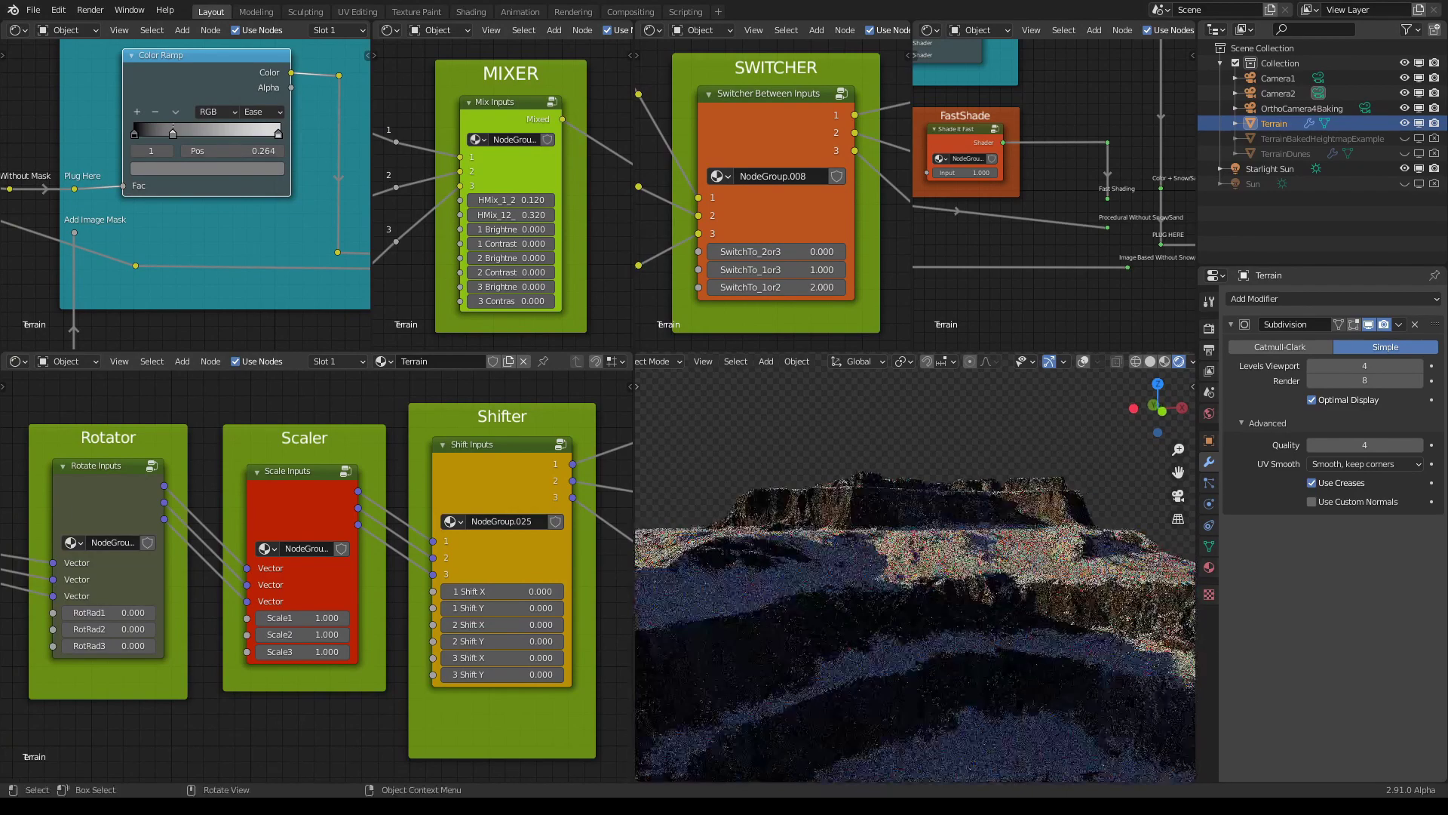